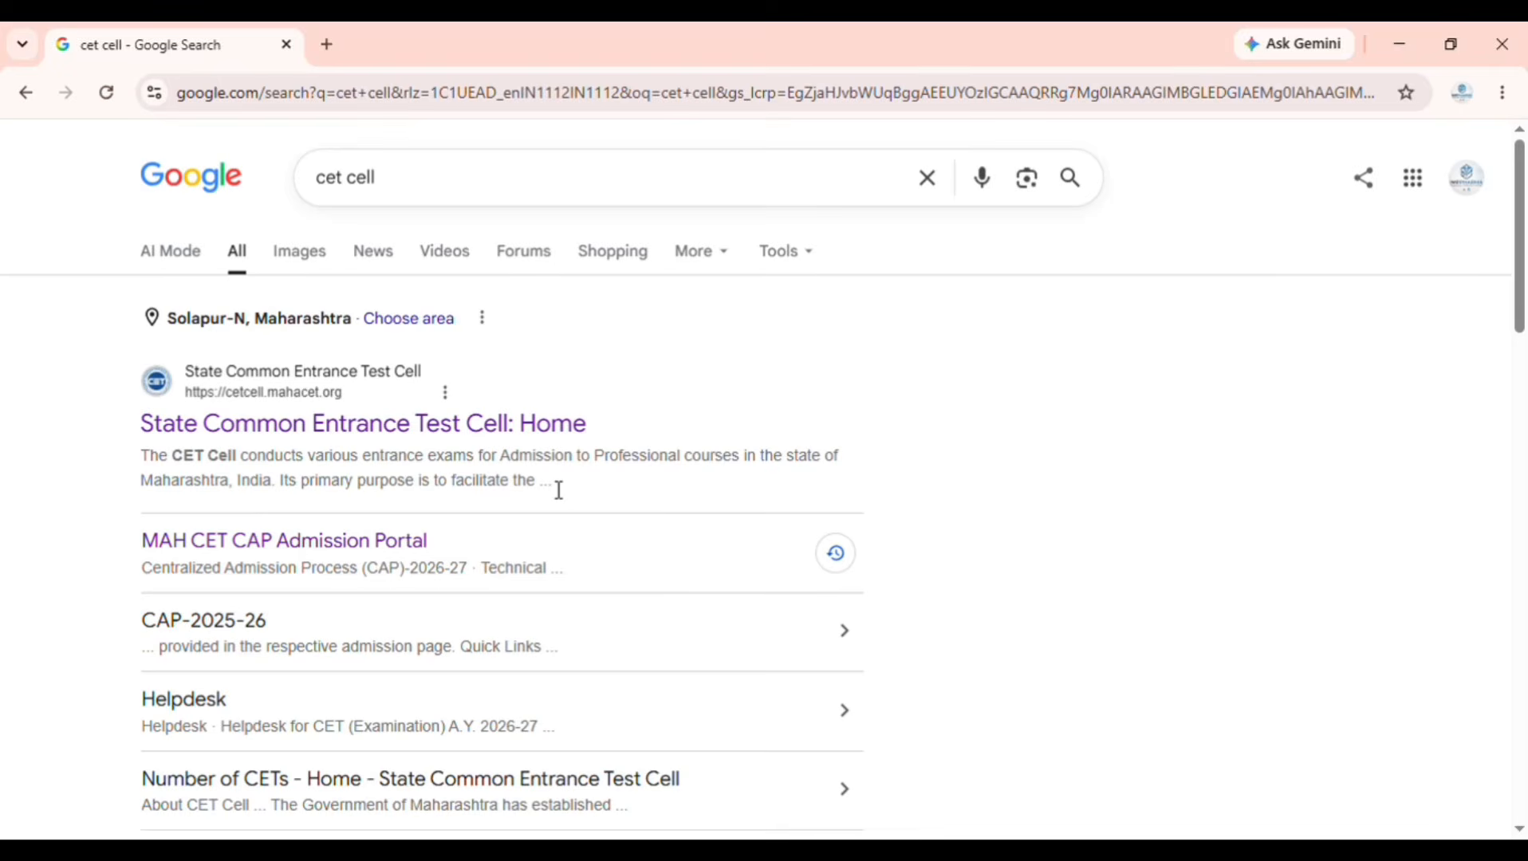
Step: Go from the State CET Cell home page to the 2026-27 Direct Second Year Pharmacy (DSP) portal
left_click(263, 433)
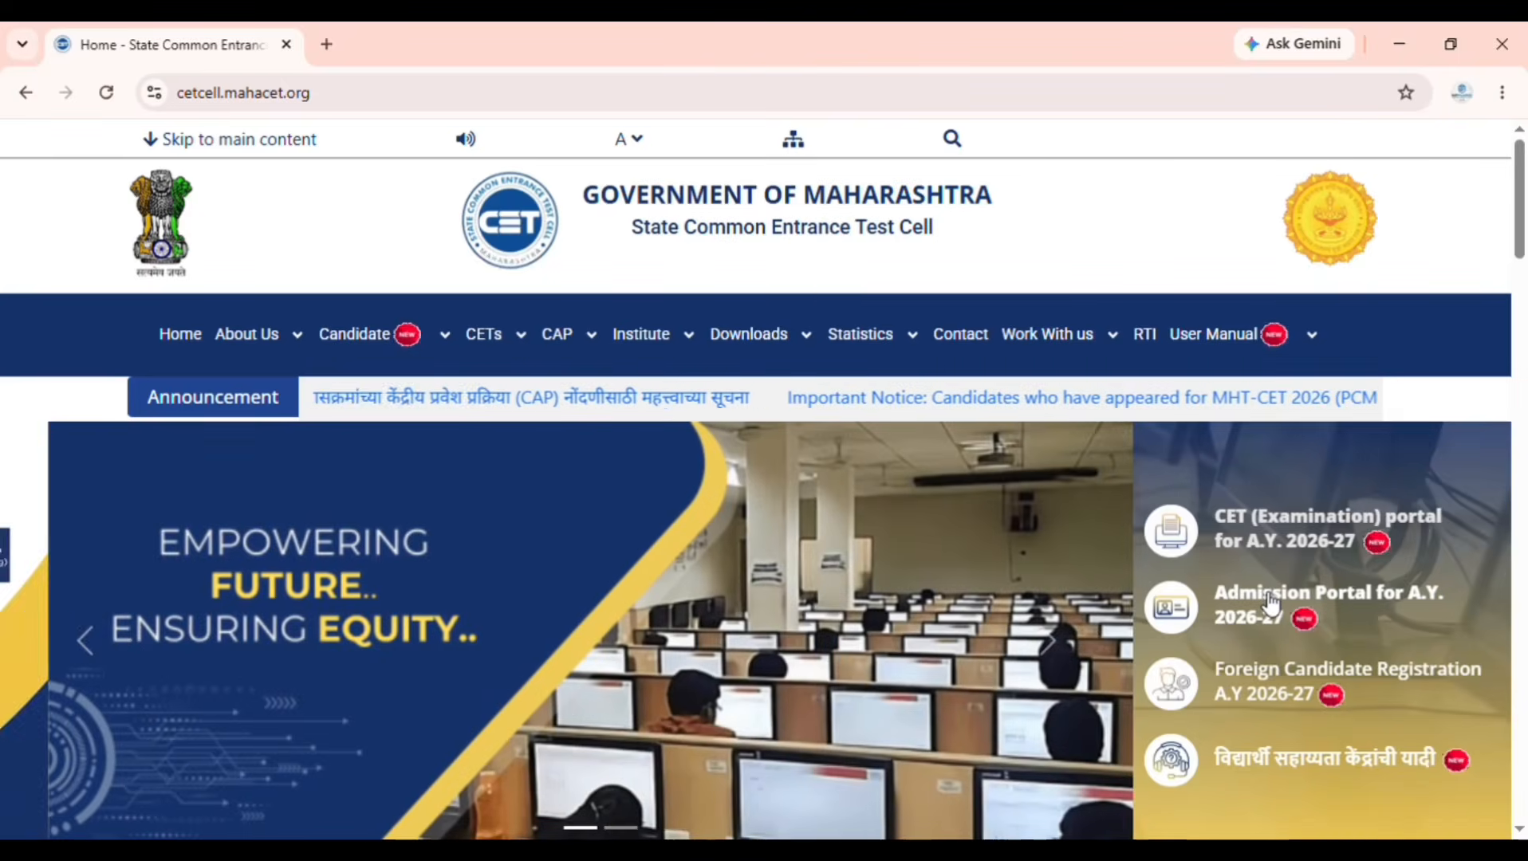
left_click(1268, 603)
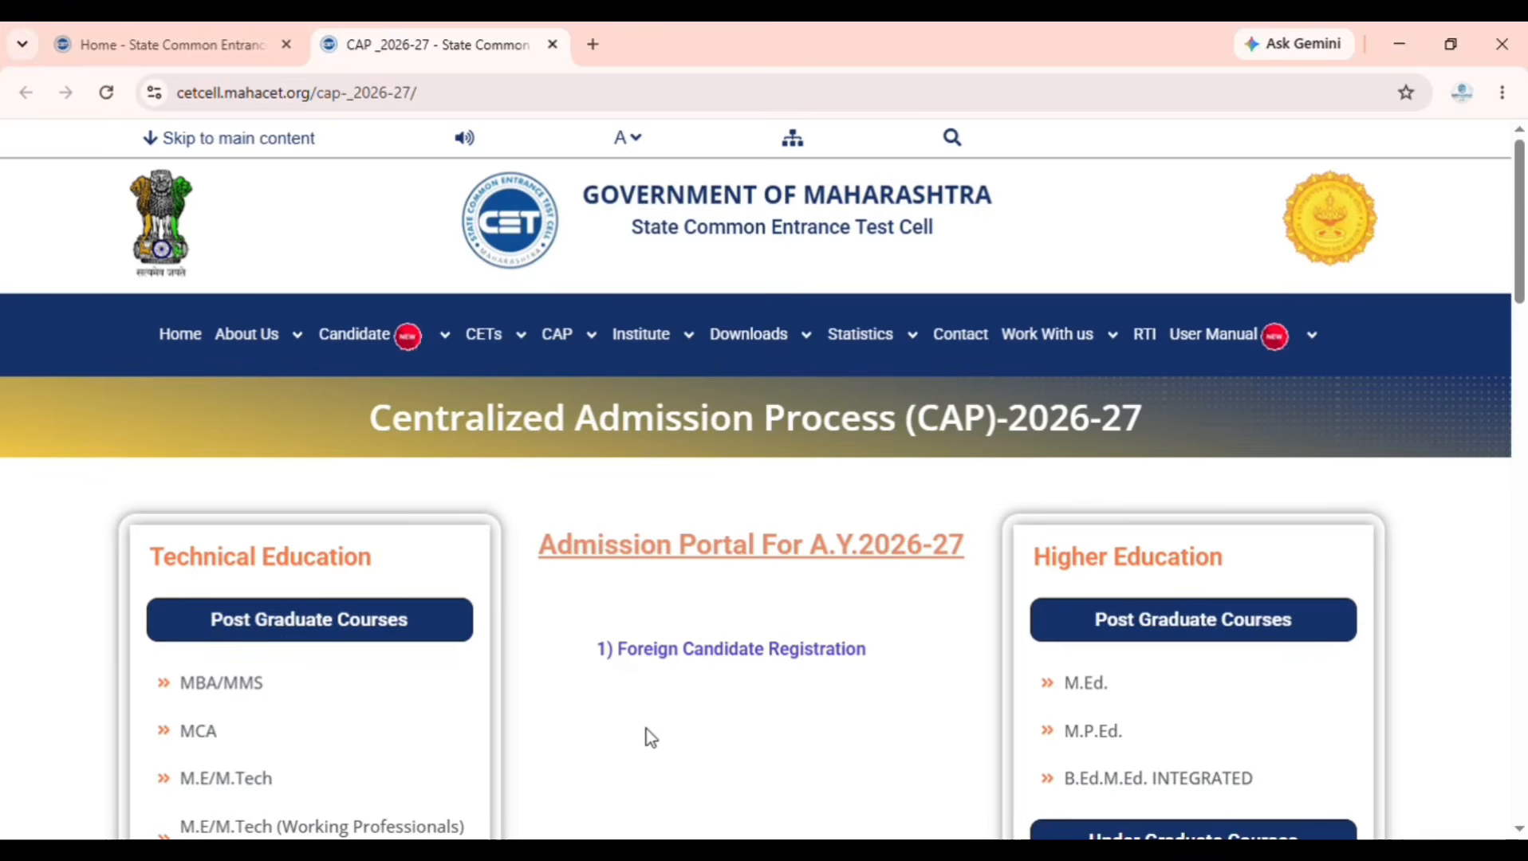
scroll(645, 678, "down", 15)
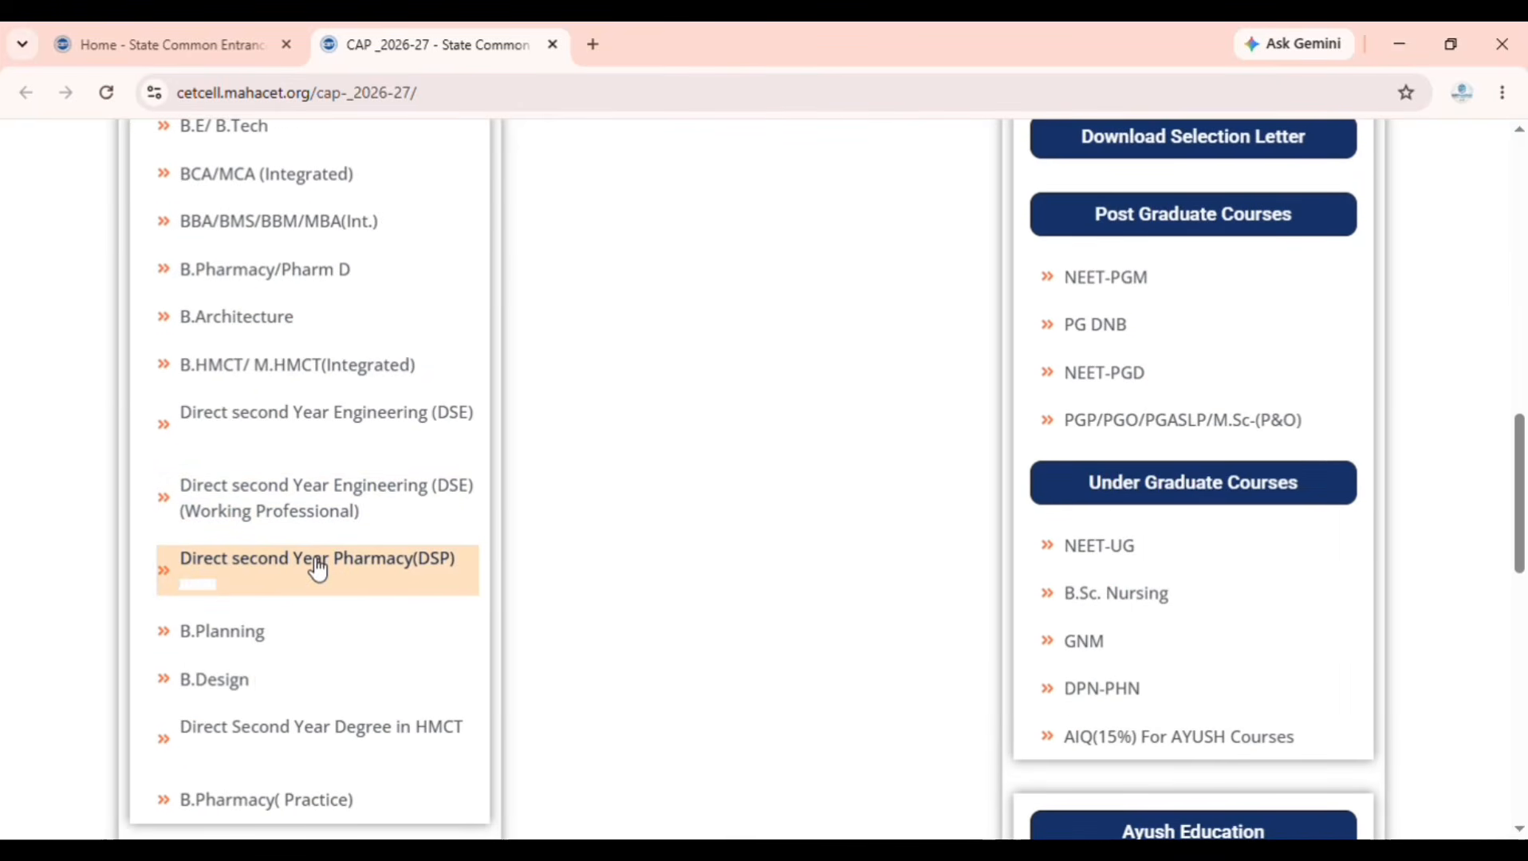
left_click(318, 569)
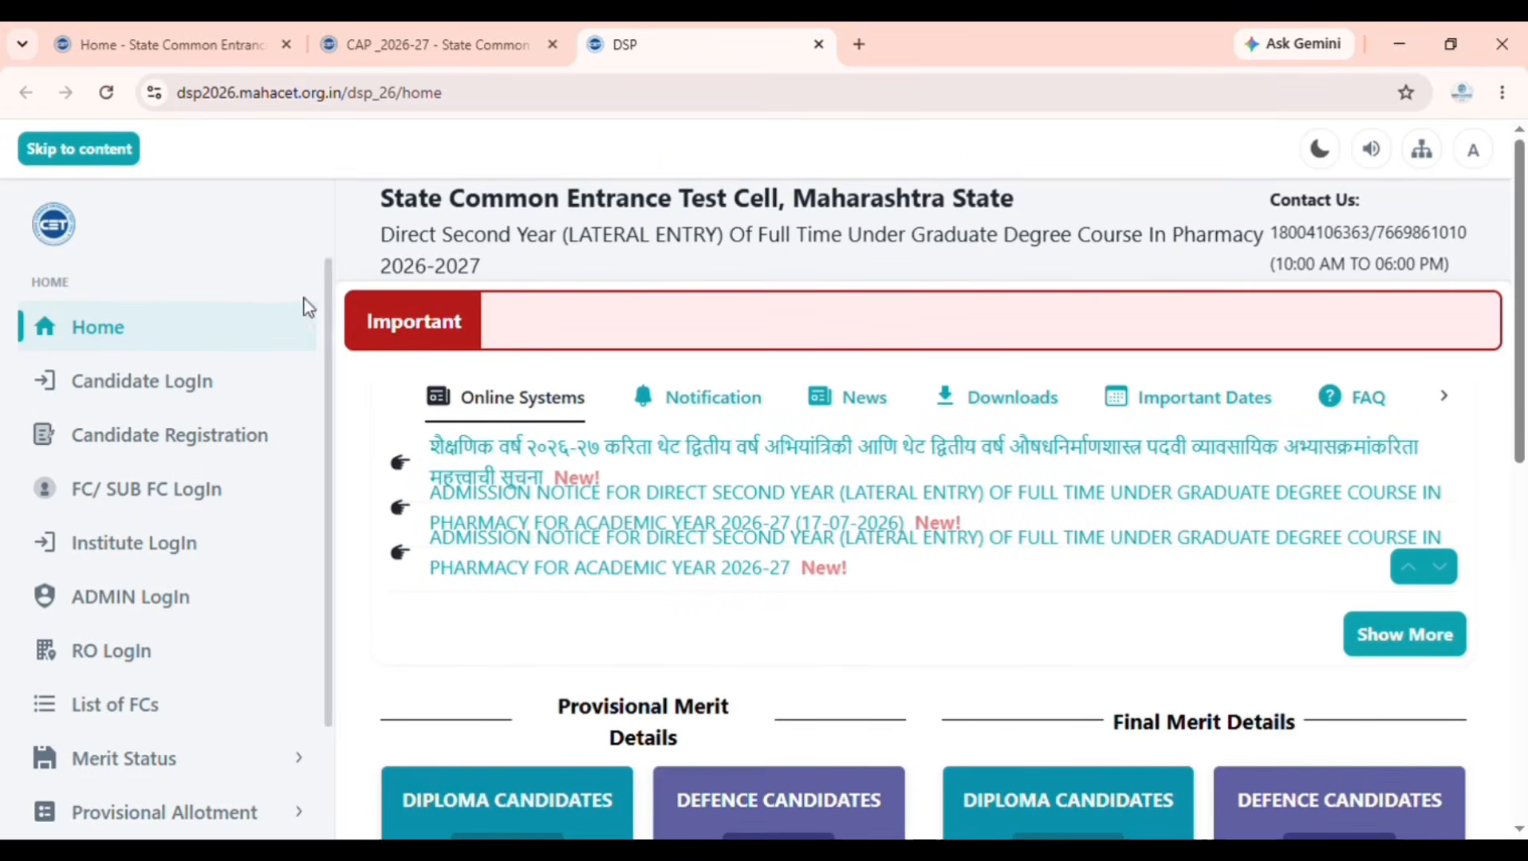
Step: Log in as the candidate and open CAP Registration > Technical Education > Direct Second Year Degree in Pharmacy
left_click(142, 381)
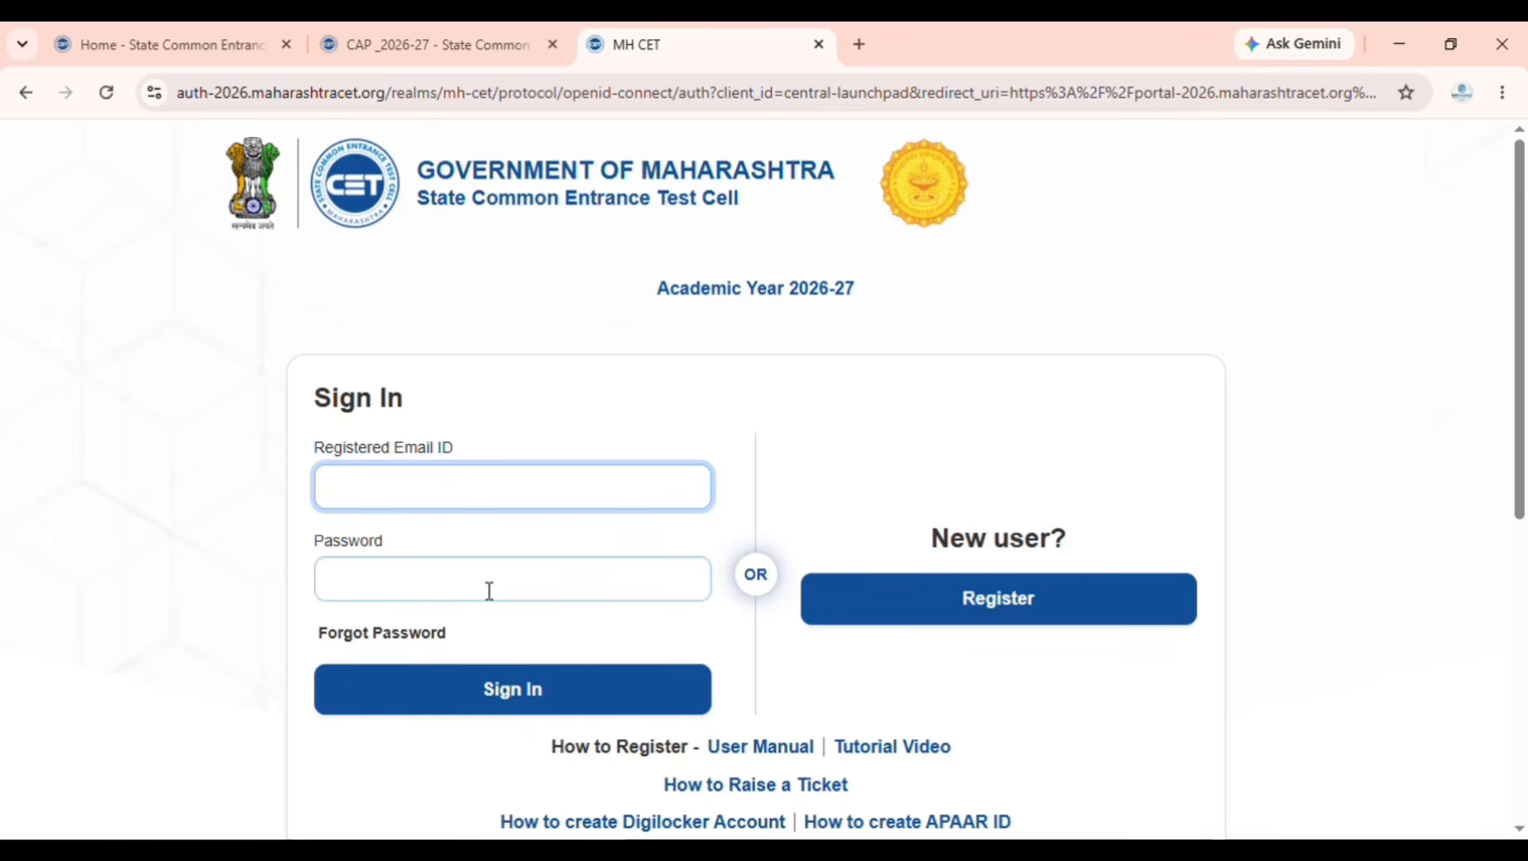
left_click(529, 706)
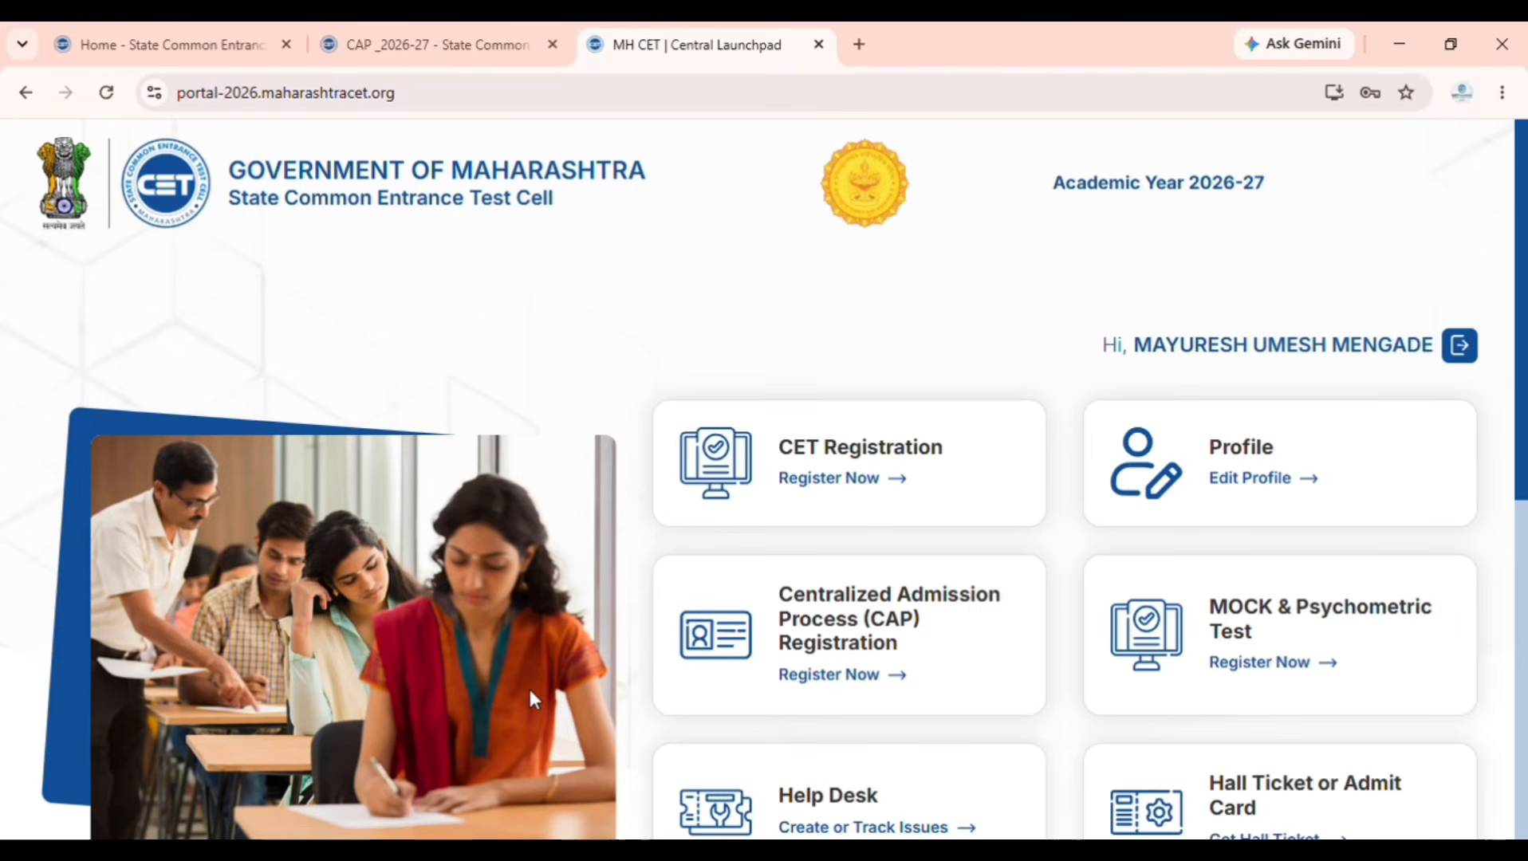
left_click(847, 620)
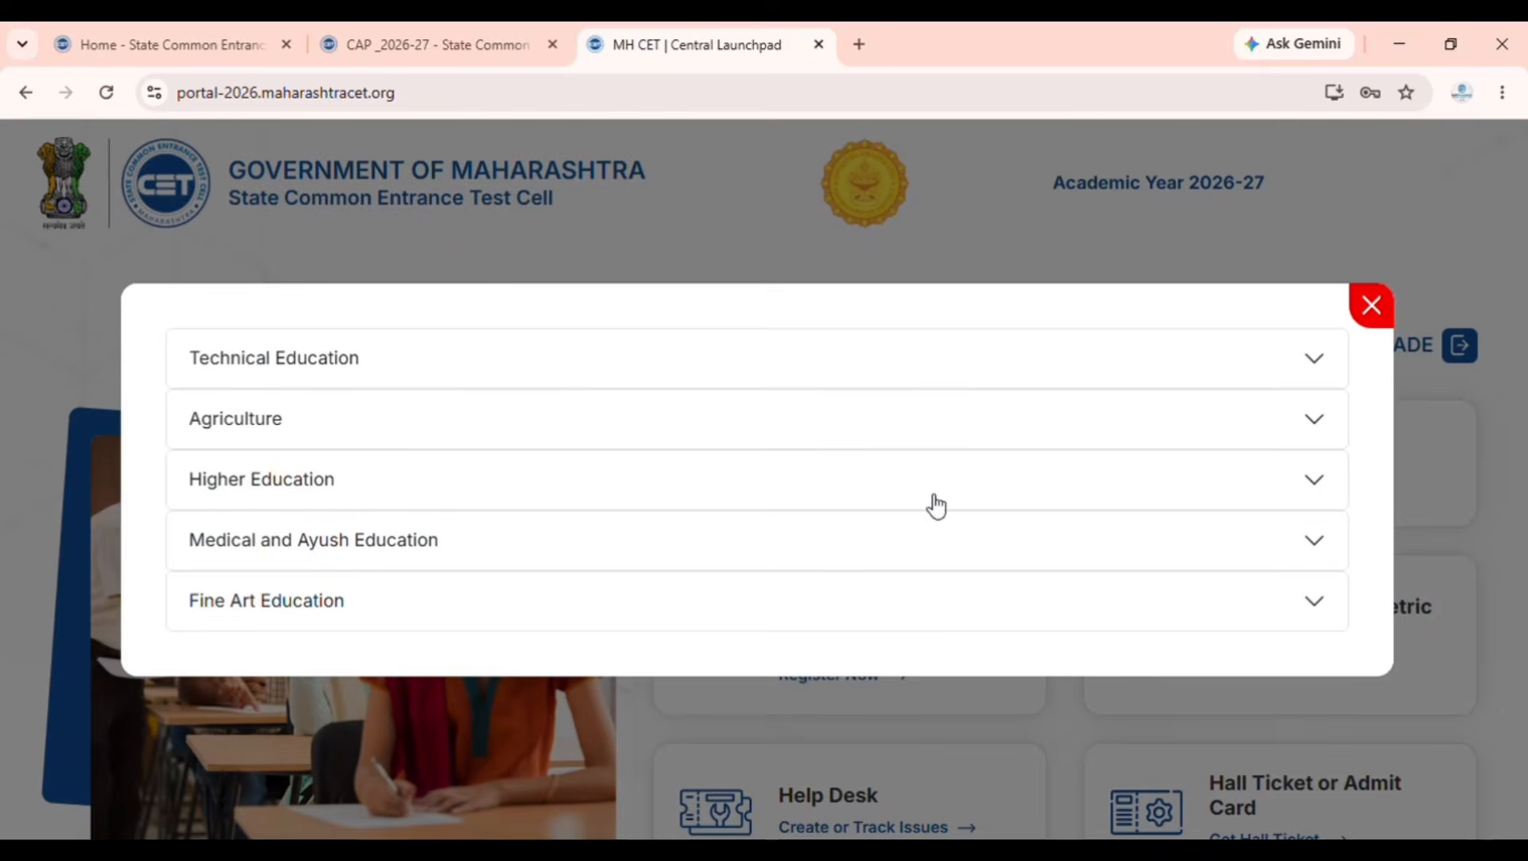
left_click(933, 371)
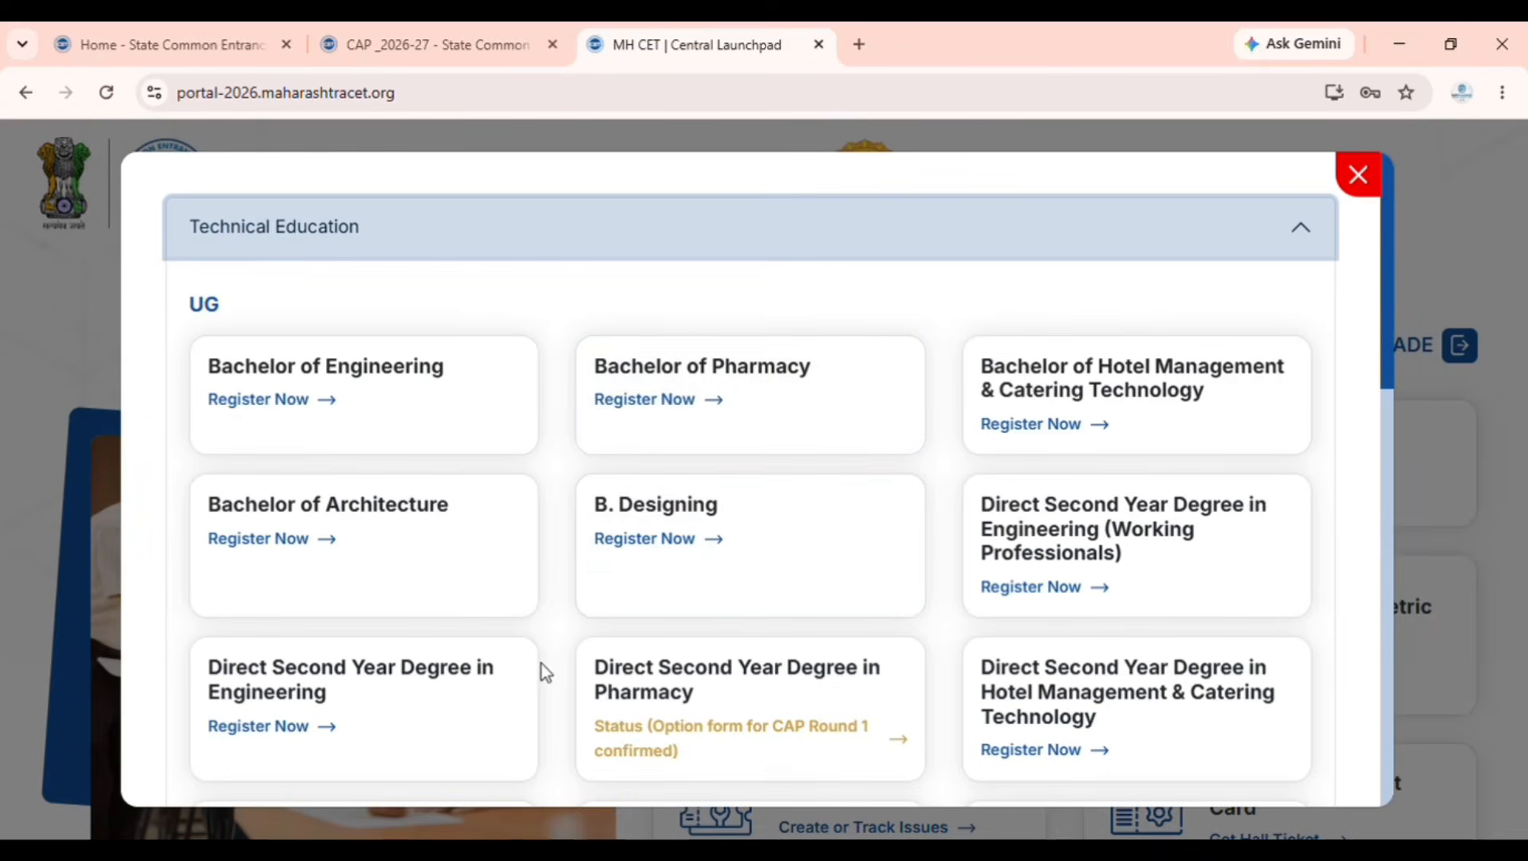
left_click(748, 684)
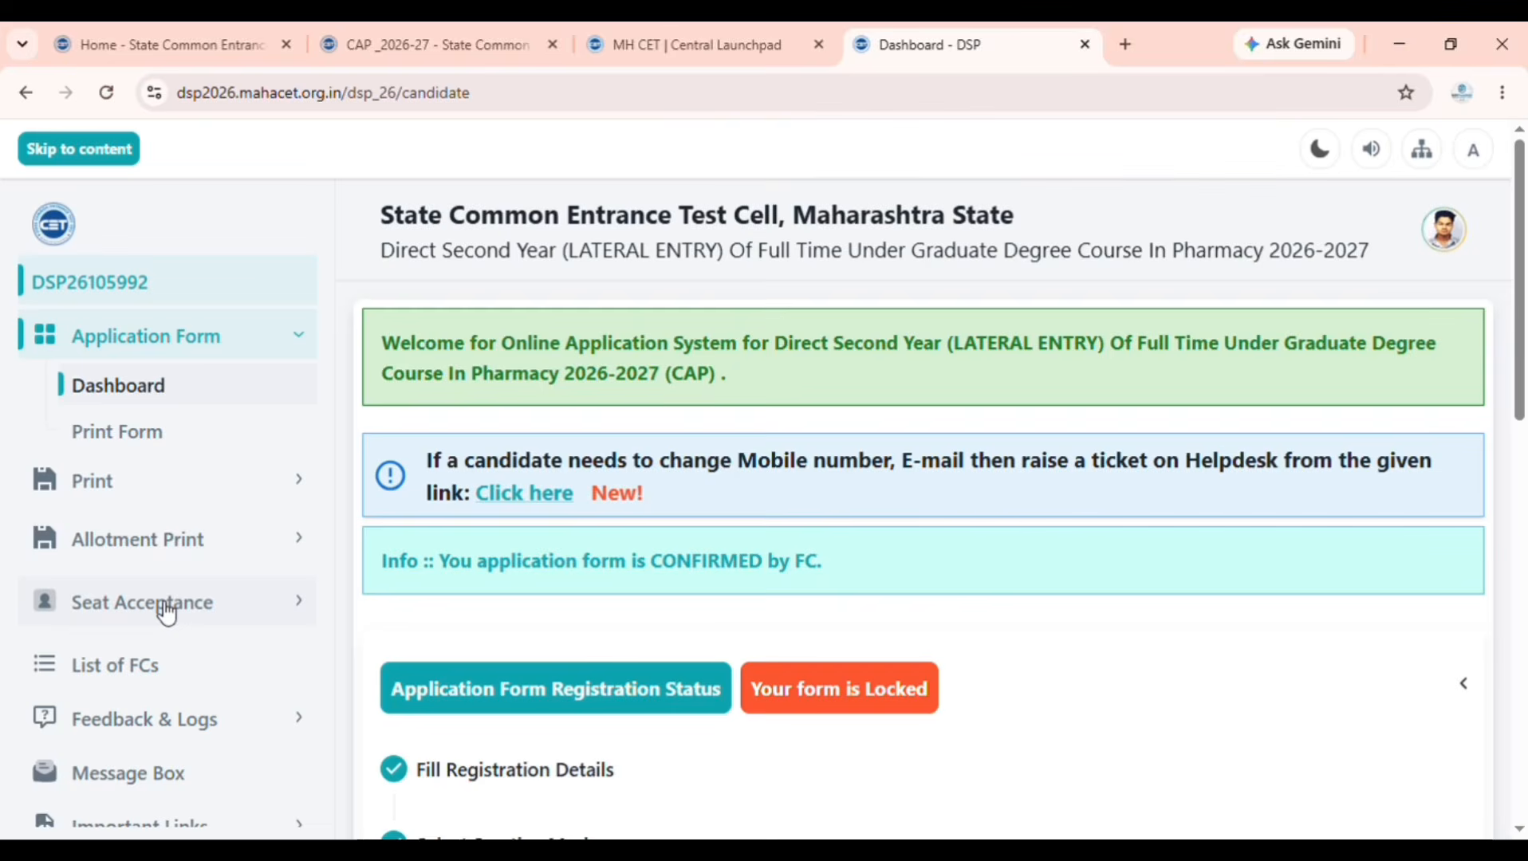
Step: Open the CAP Round I page under Seat Acceptance in the sidebar
left_click(183, 482)
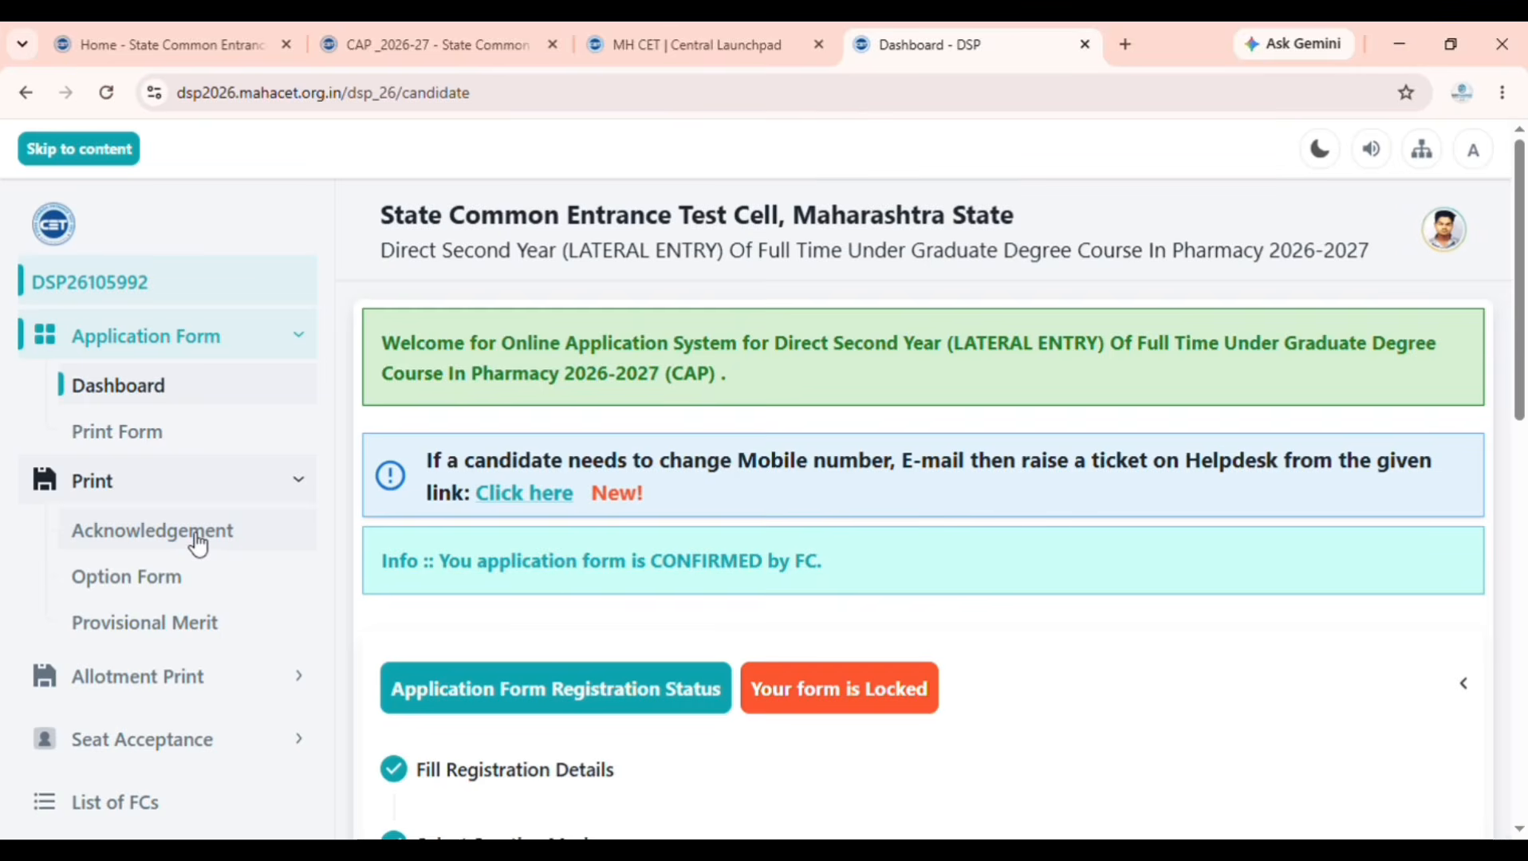
scroll(245, 407, "down", 3)
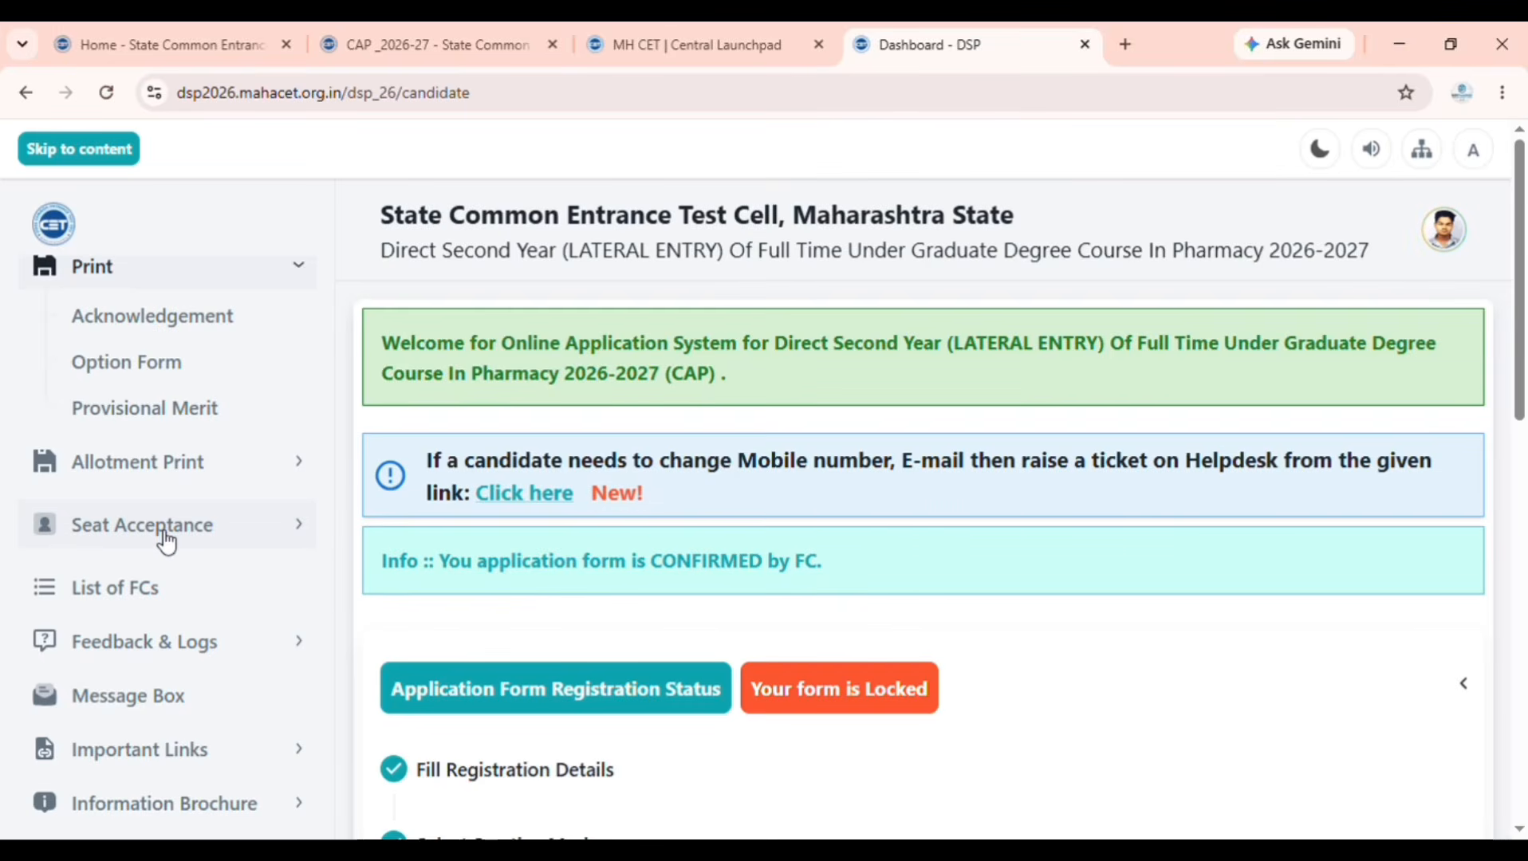
scroll(165, 540, "up", 2)
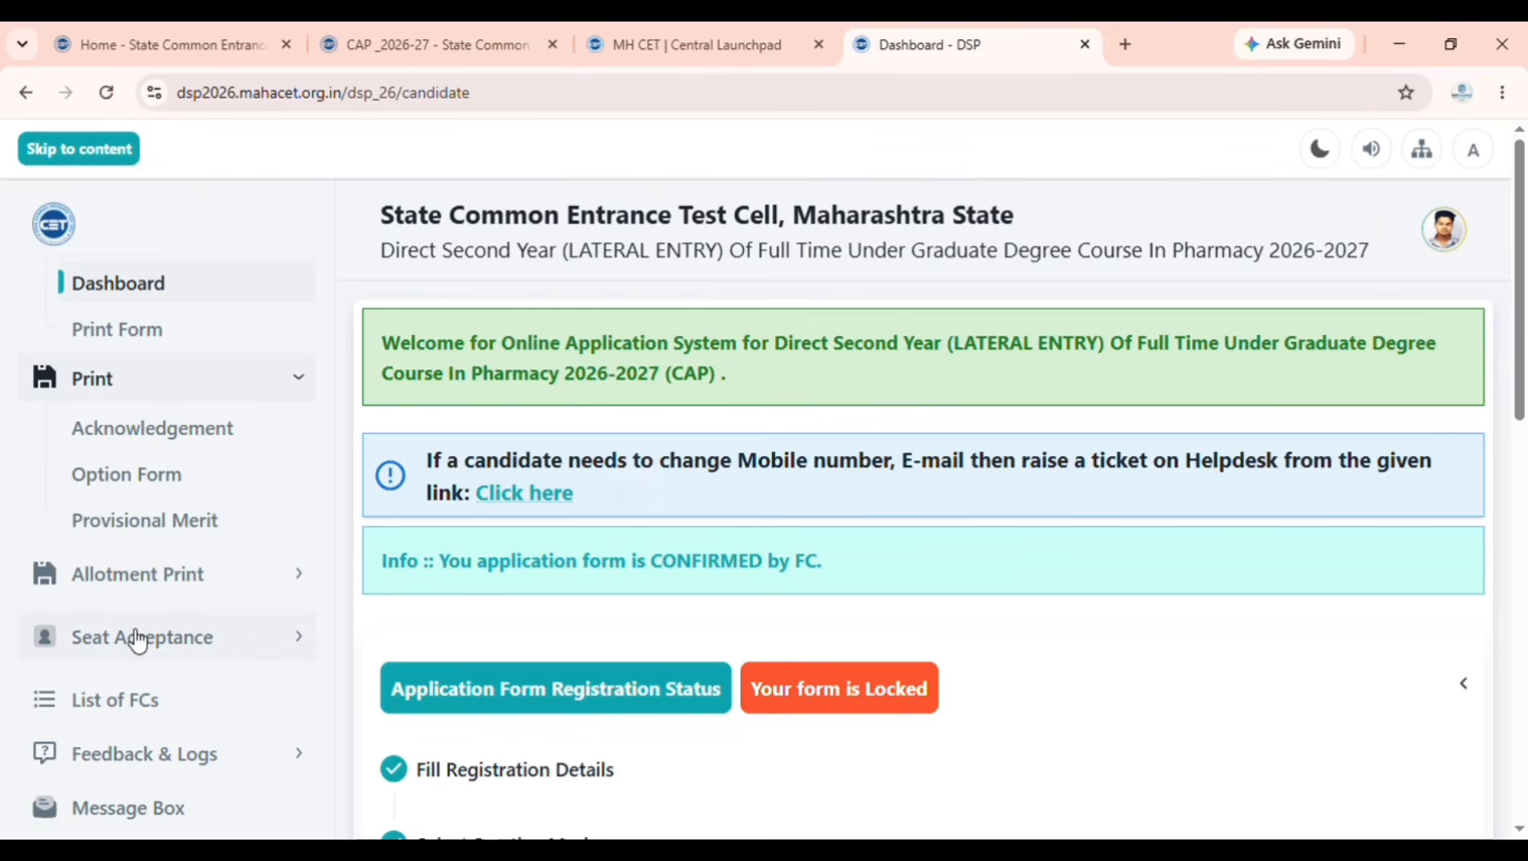
left_click(176, 645)
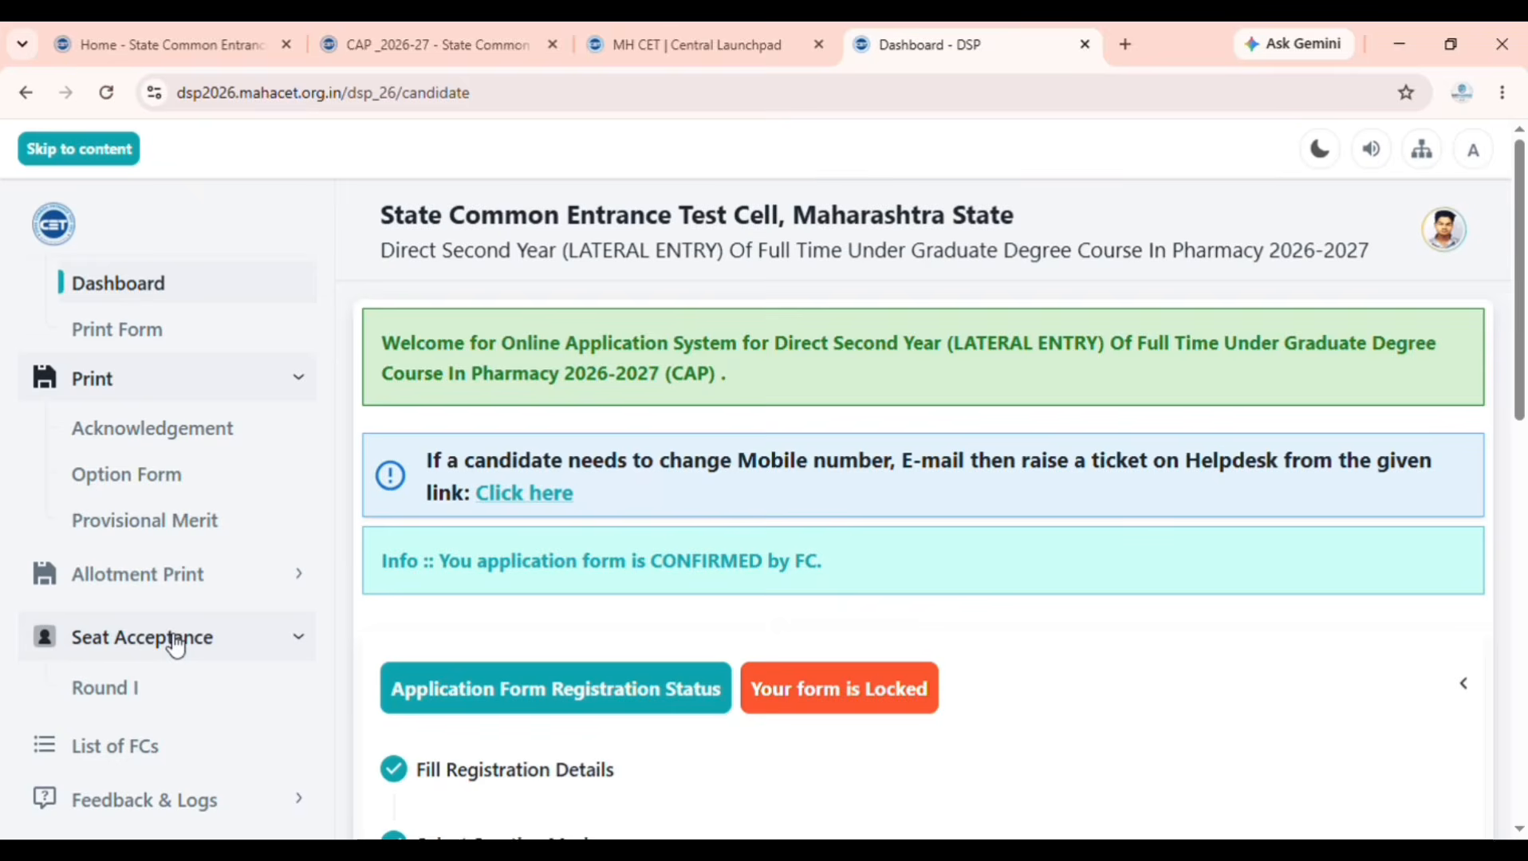
left_click(114, 691)
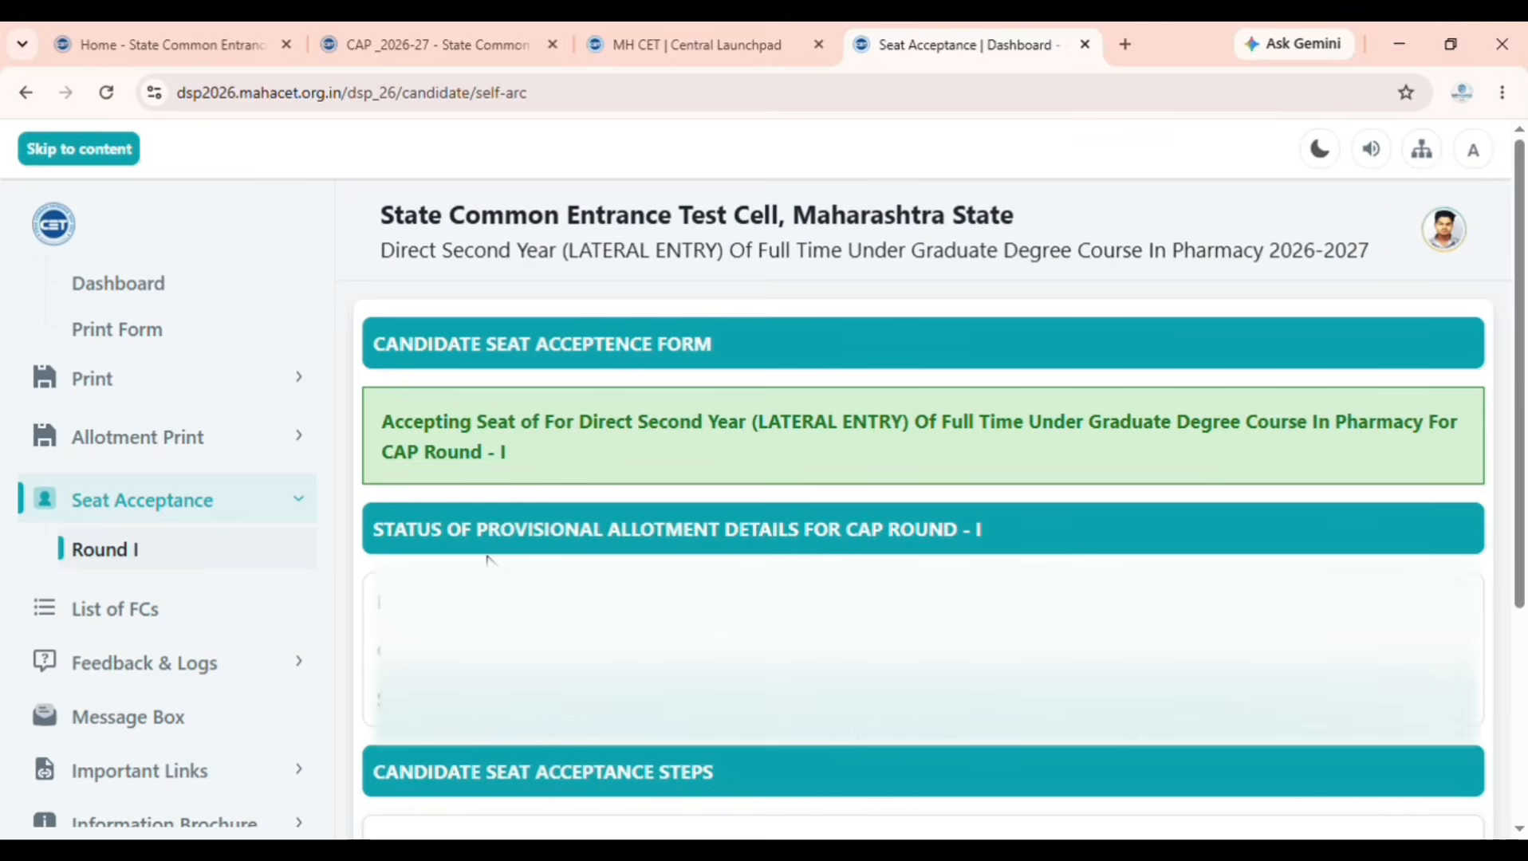
Step: Start Step 1, self data and documents verification, and scroll down to its parameter table
scroll(513, 517, "down", 4)
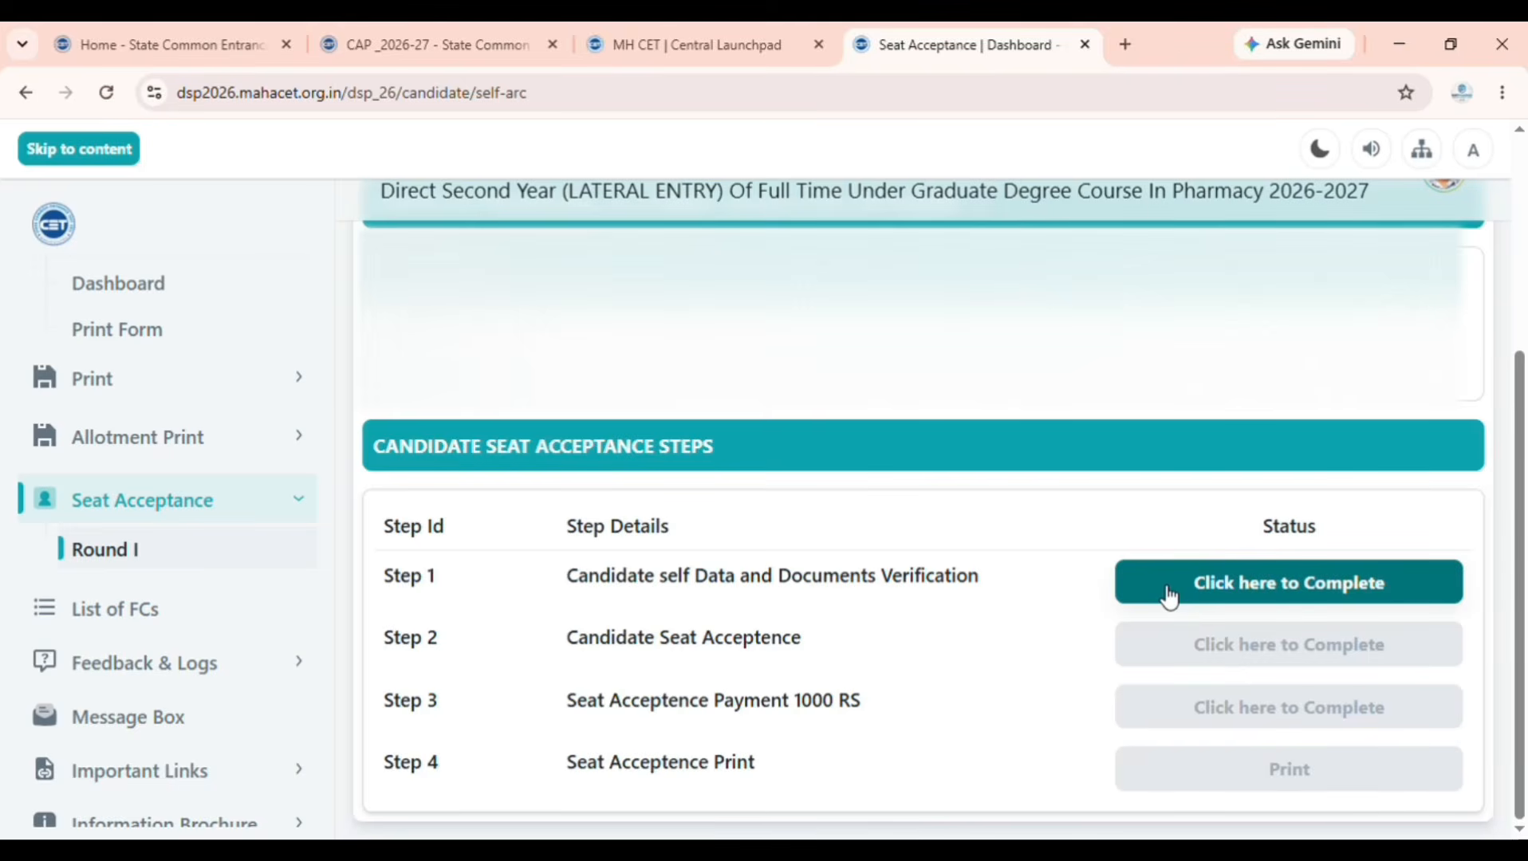
left_click(1217, 582)
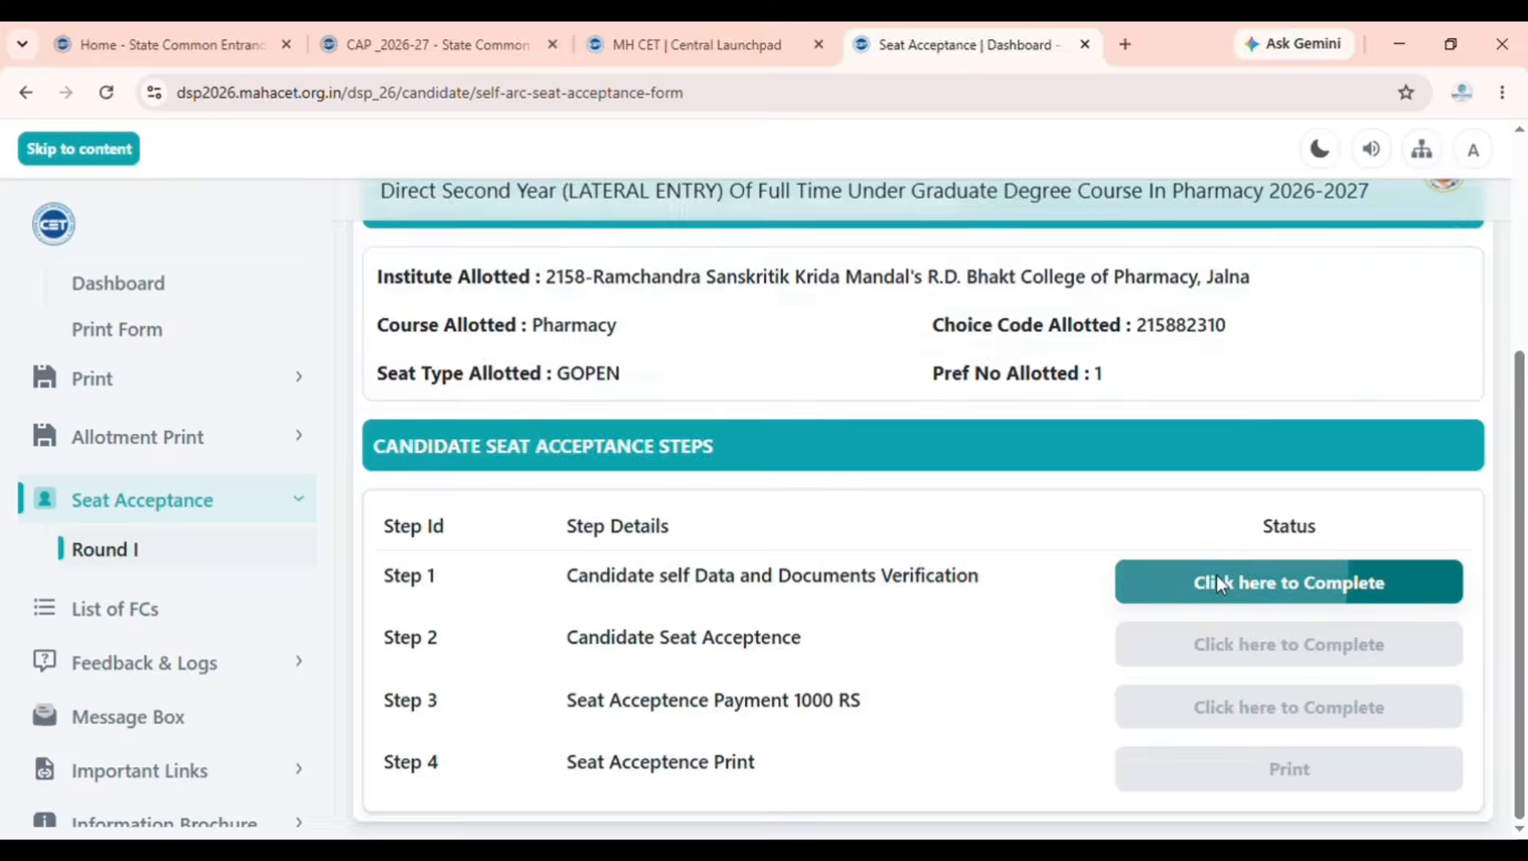
scroll(1115, 525, "down", 4)
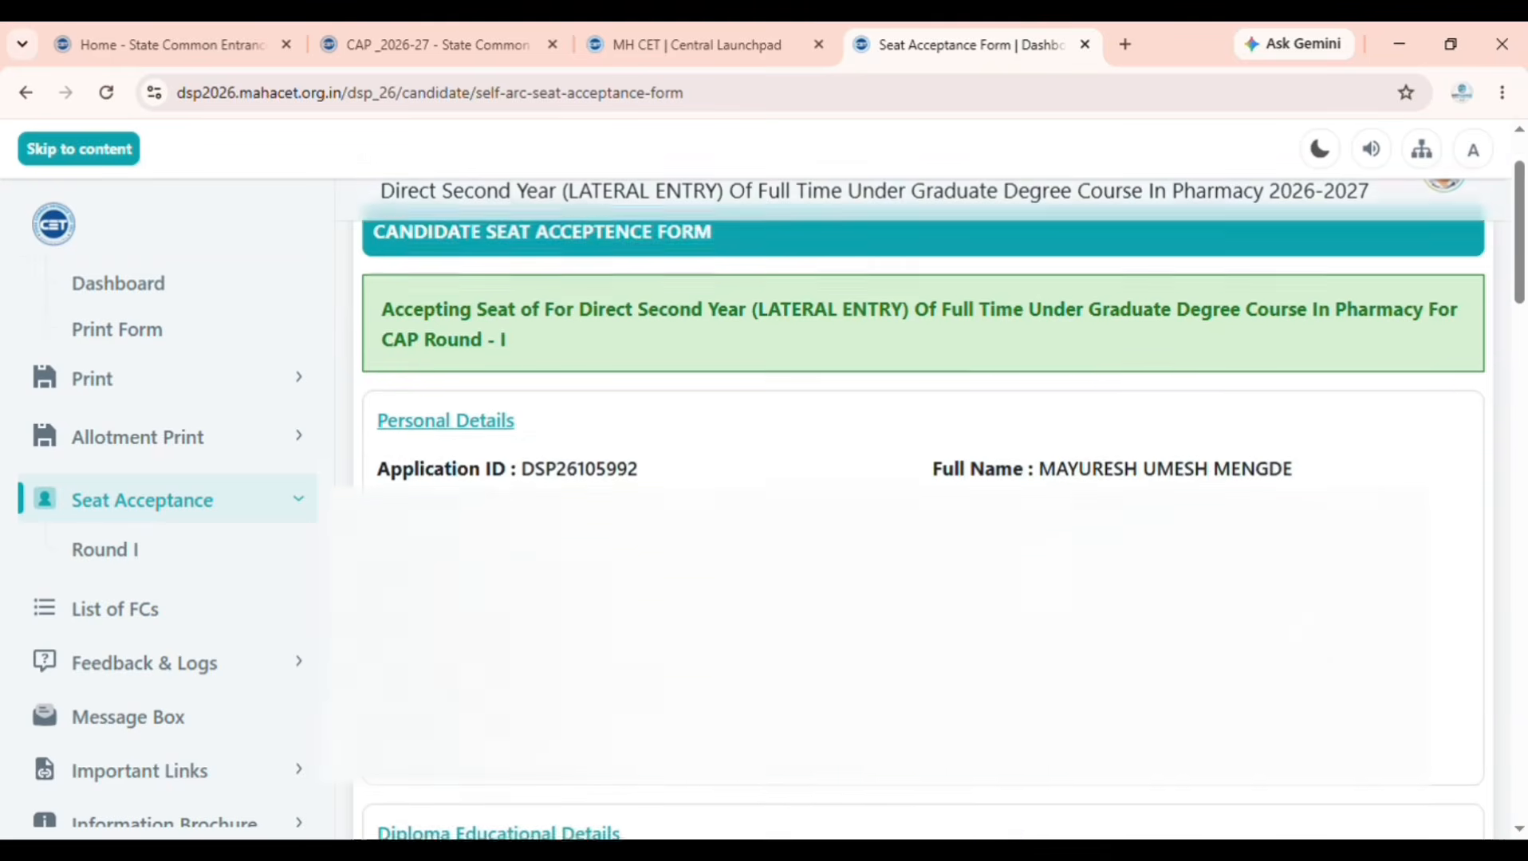
scroll(1101, 524, "down", 3)
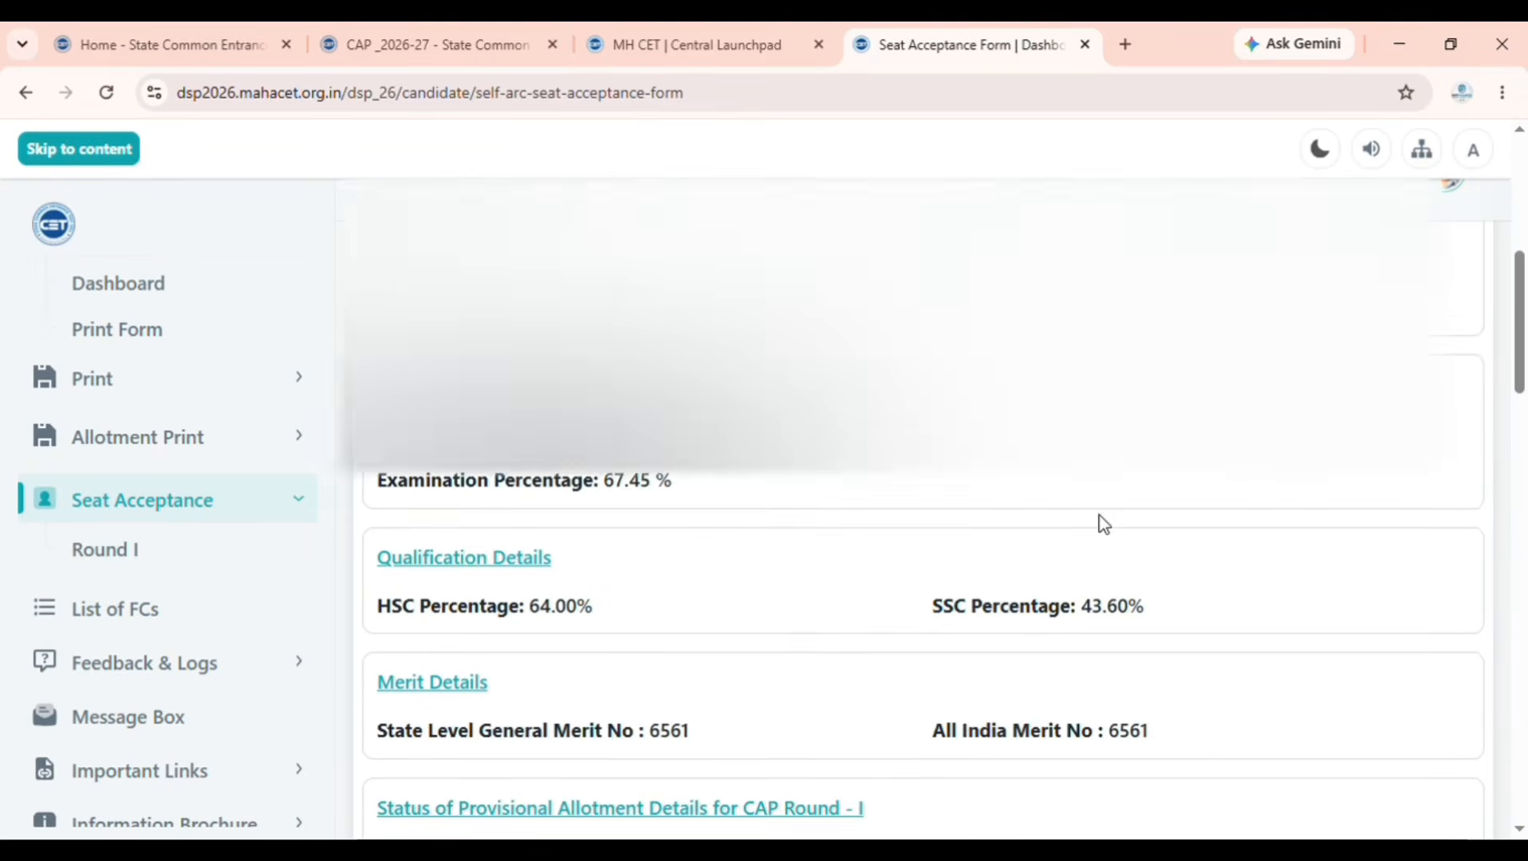
scroll(1104, 528, "down", 2)
scroll(1109, 536, "down", 3)
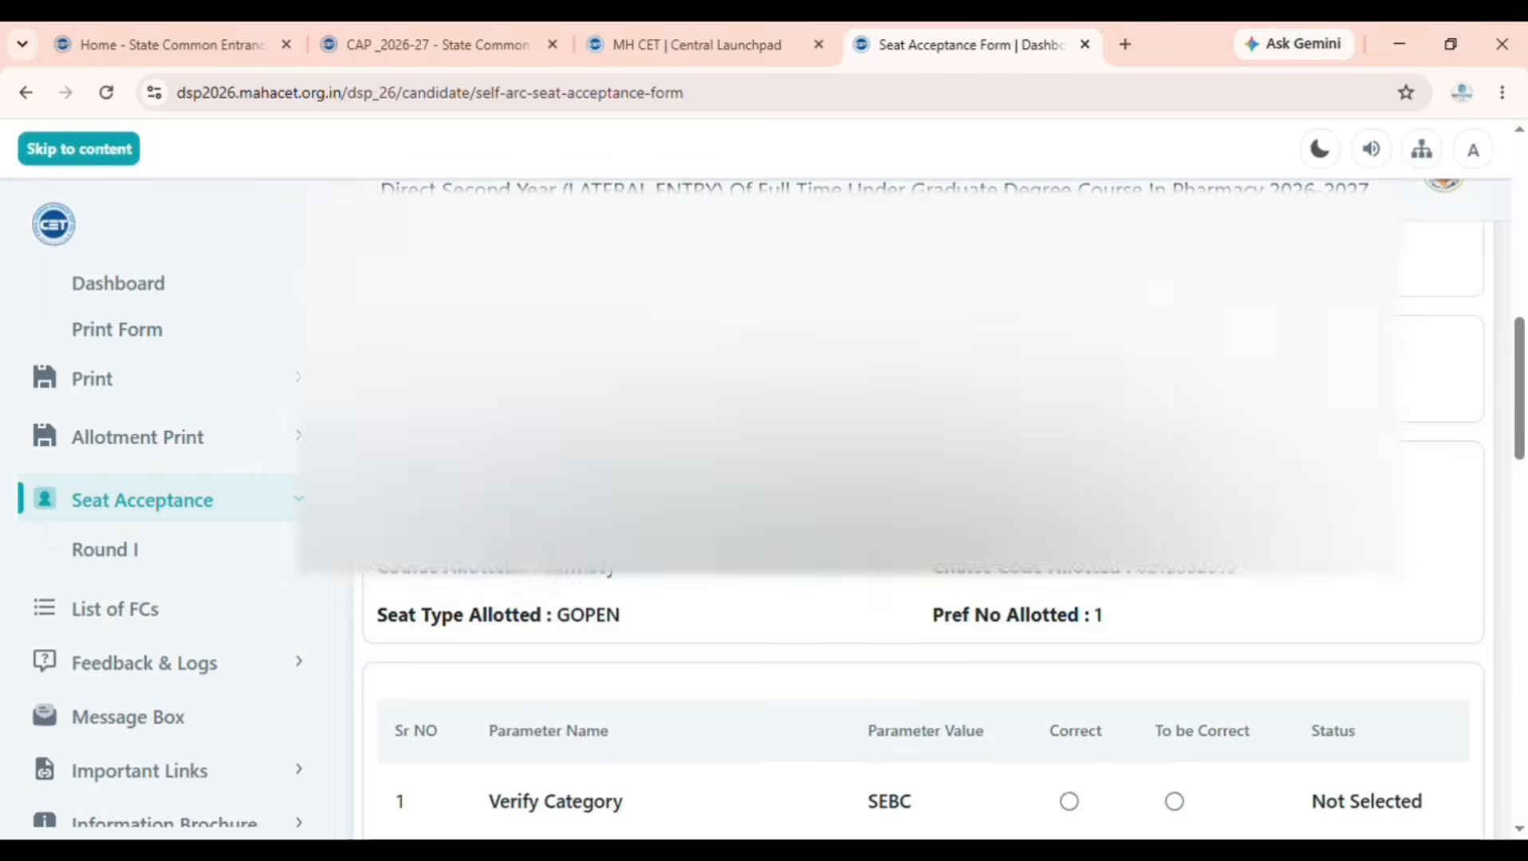
scroll(917, 518, "down", 6)
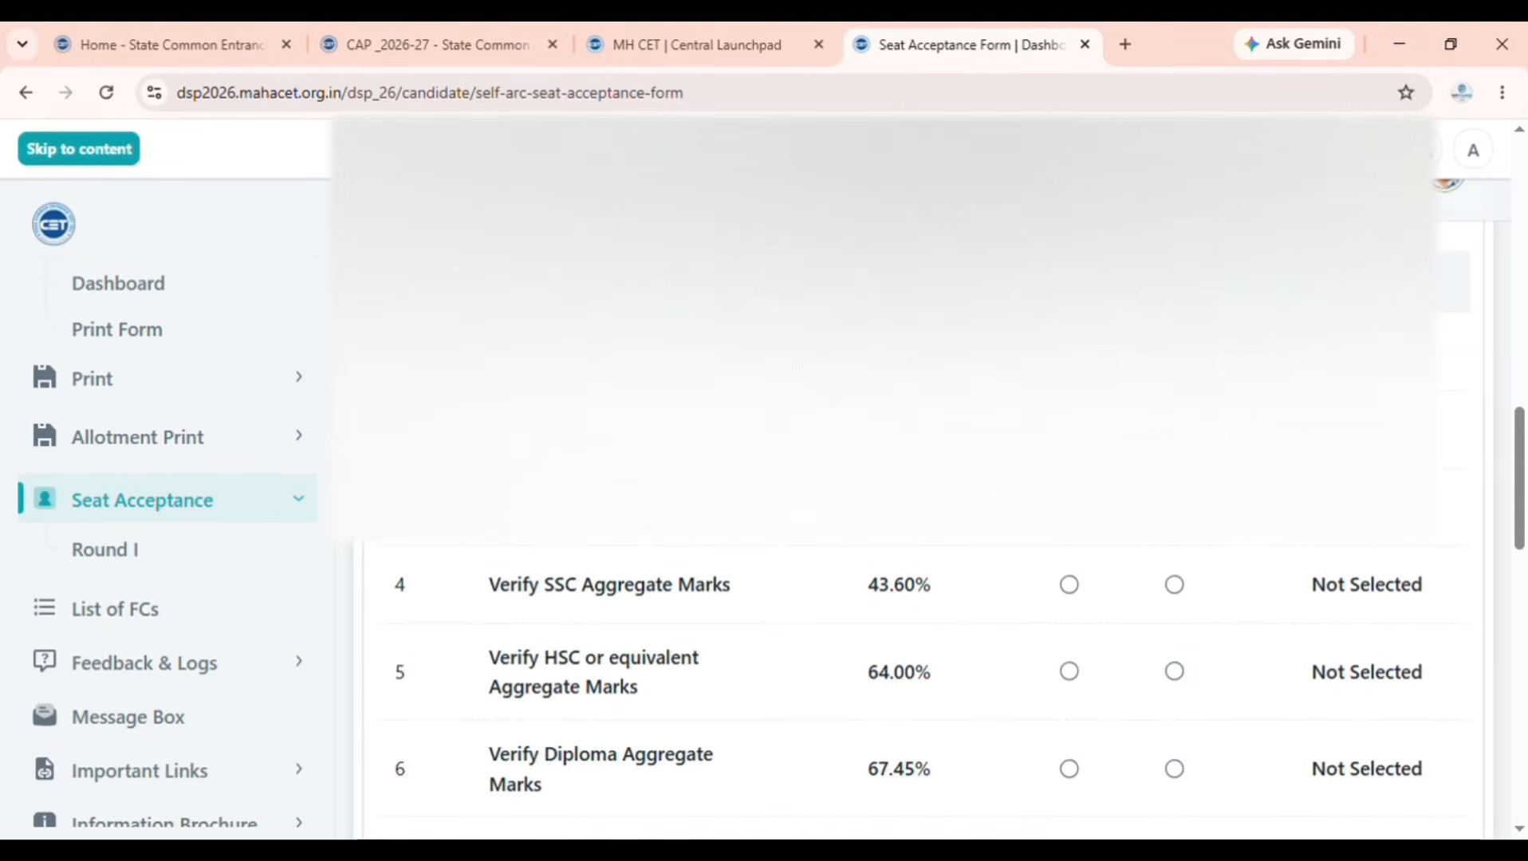
Step: Mark SEBC category, SSC Mathematics, Science, SSC aggregate and HSC aggregate marks as Correct
left_click(1069, 352)
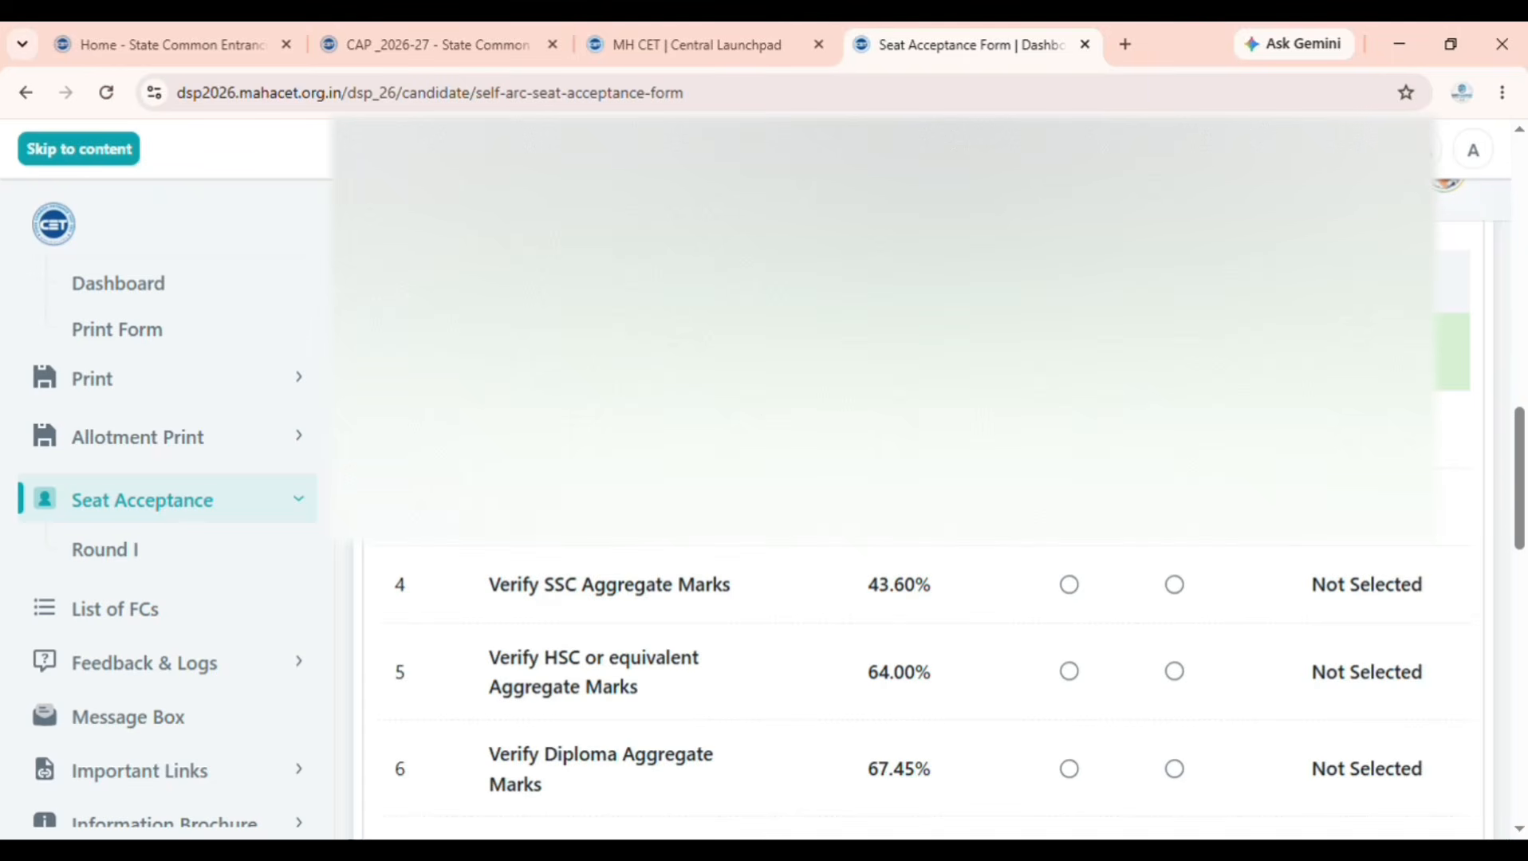
left_click(1069, 429)
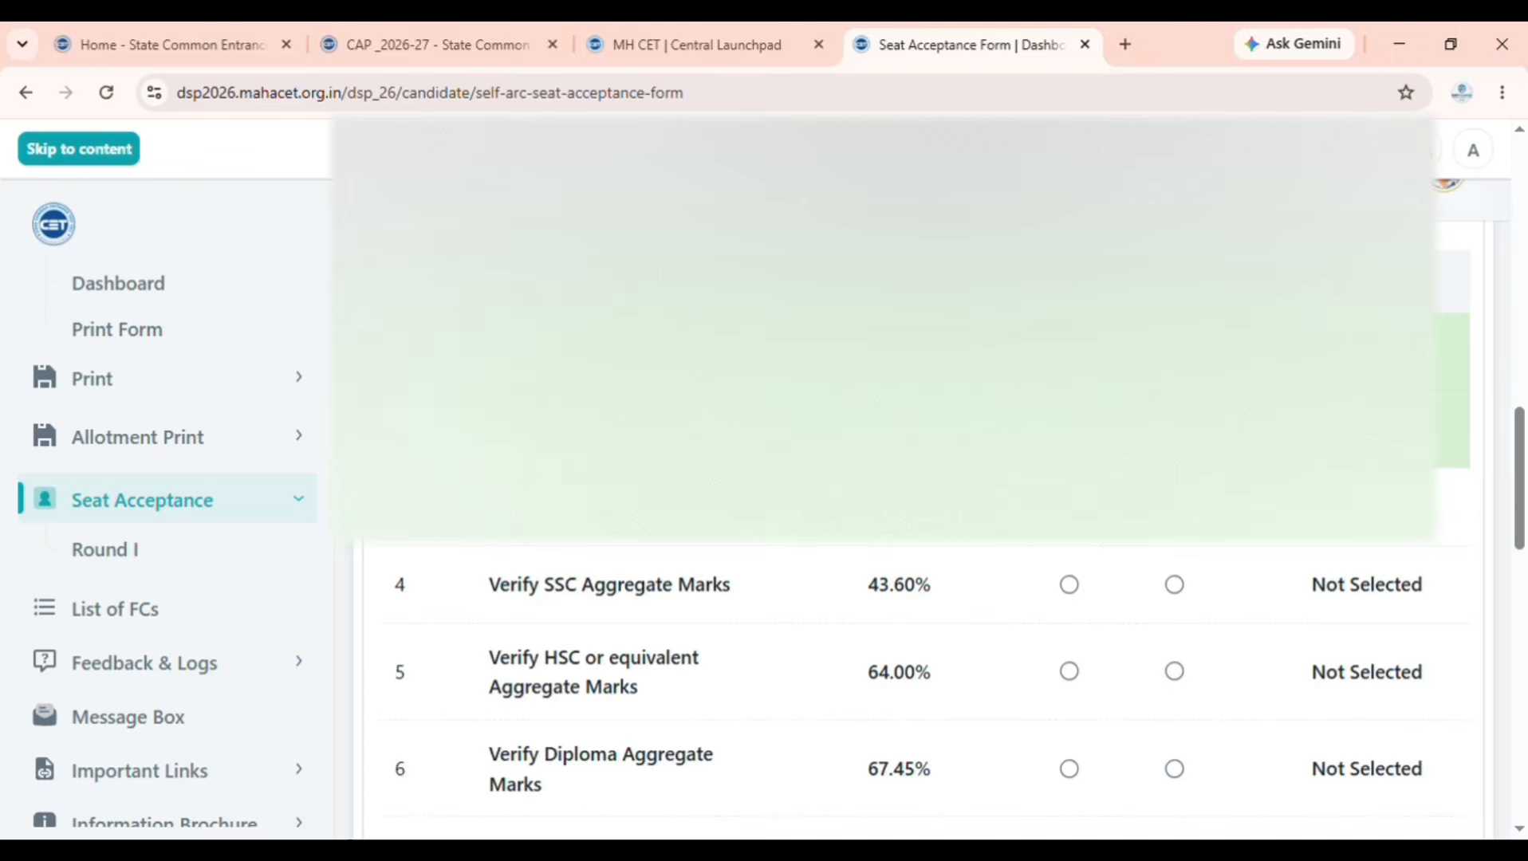
left_click(1069, 507)
left_click(1072, 588)
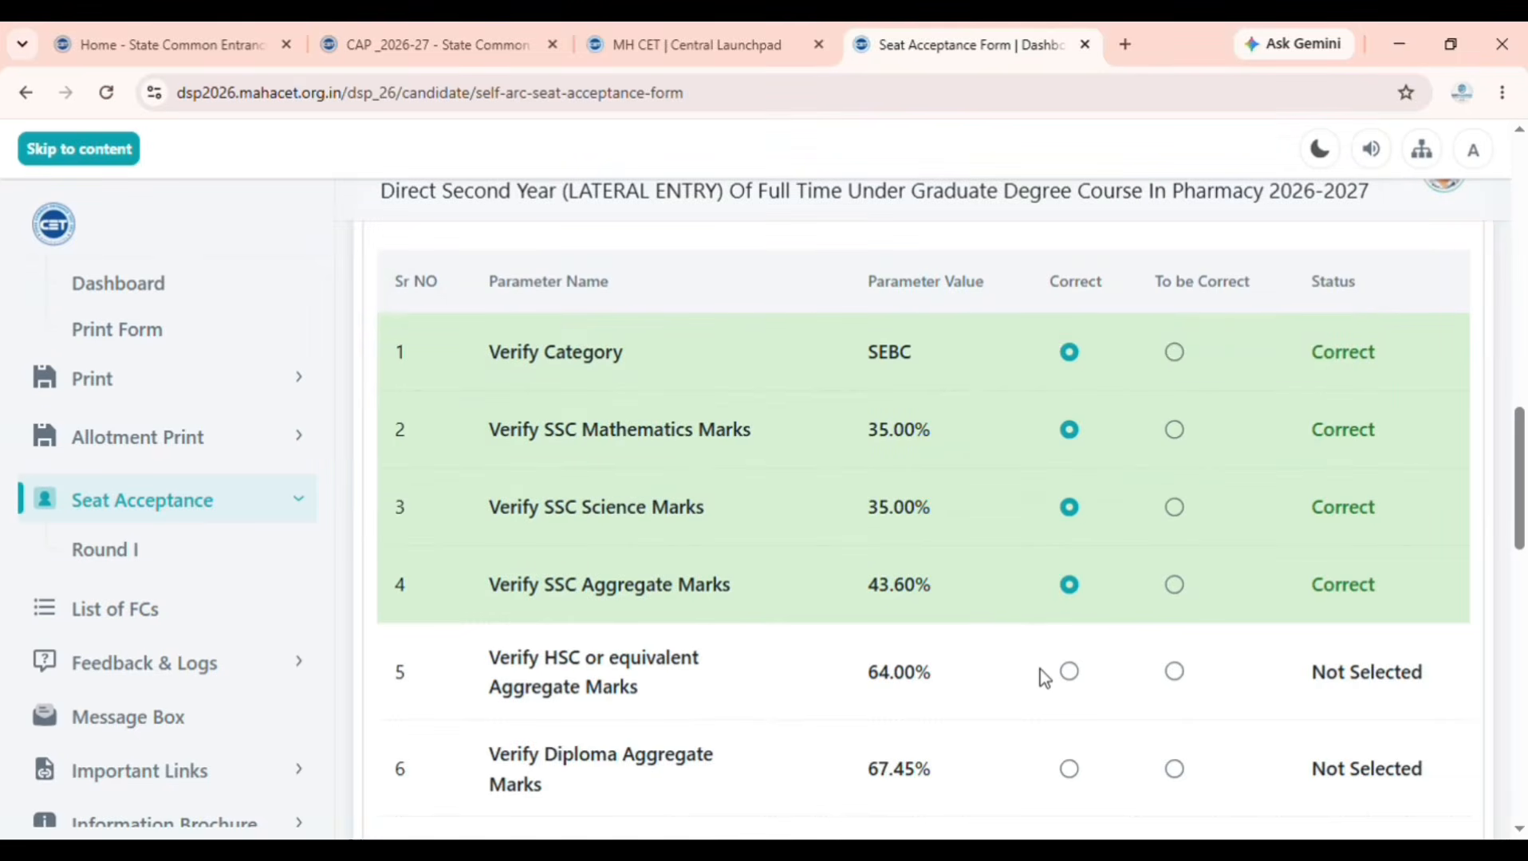
left_click(1176, 673)
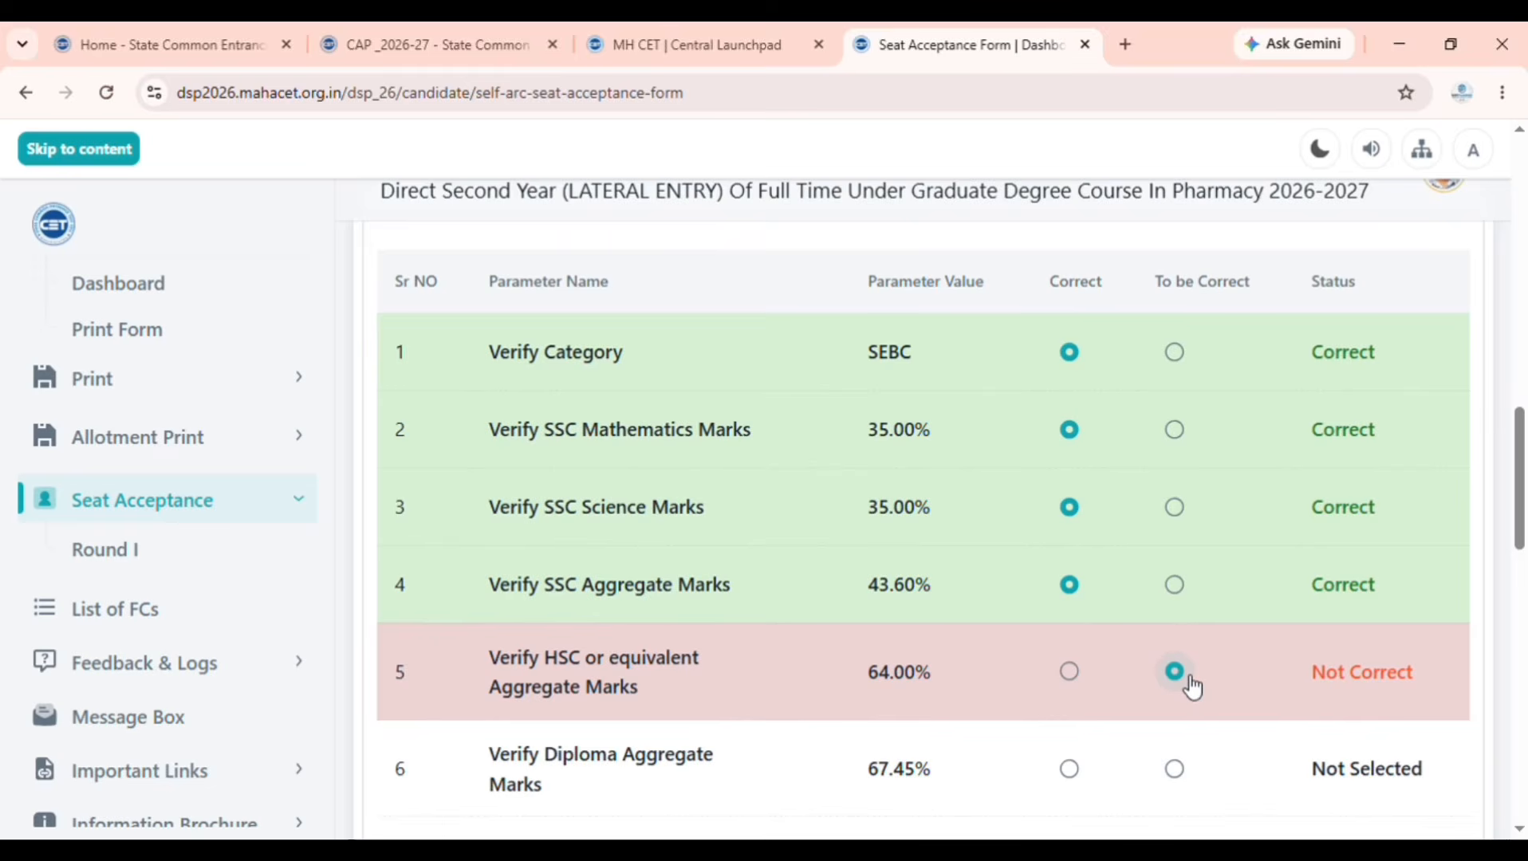
left_click(1077, 677)
scroll(1074, 580, "down", 3)
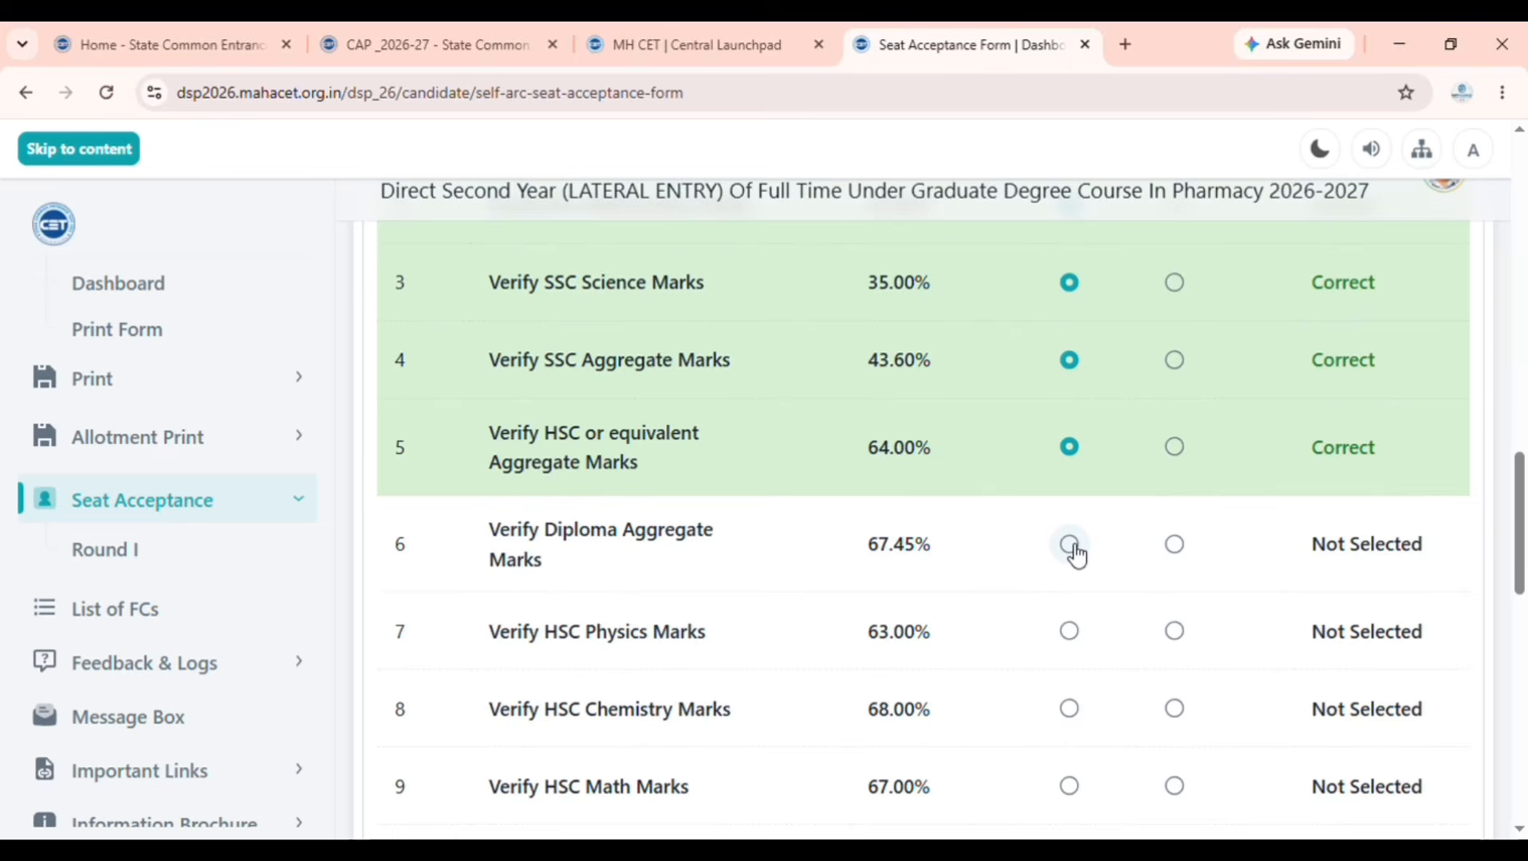
Step: Mark Diploma aggregate, HSC Physics, Chemistry, Biology, gender and date of birth as Correct
left_click(1072, 546)
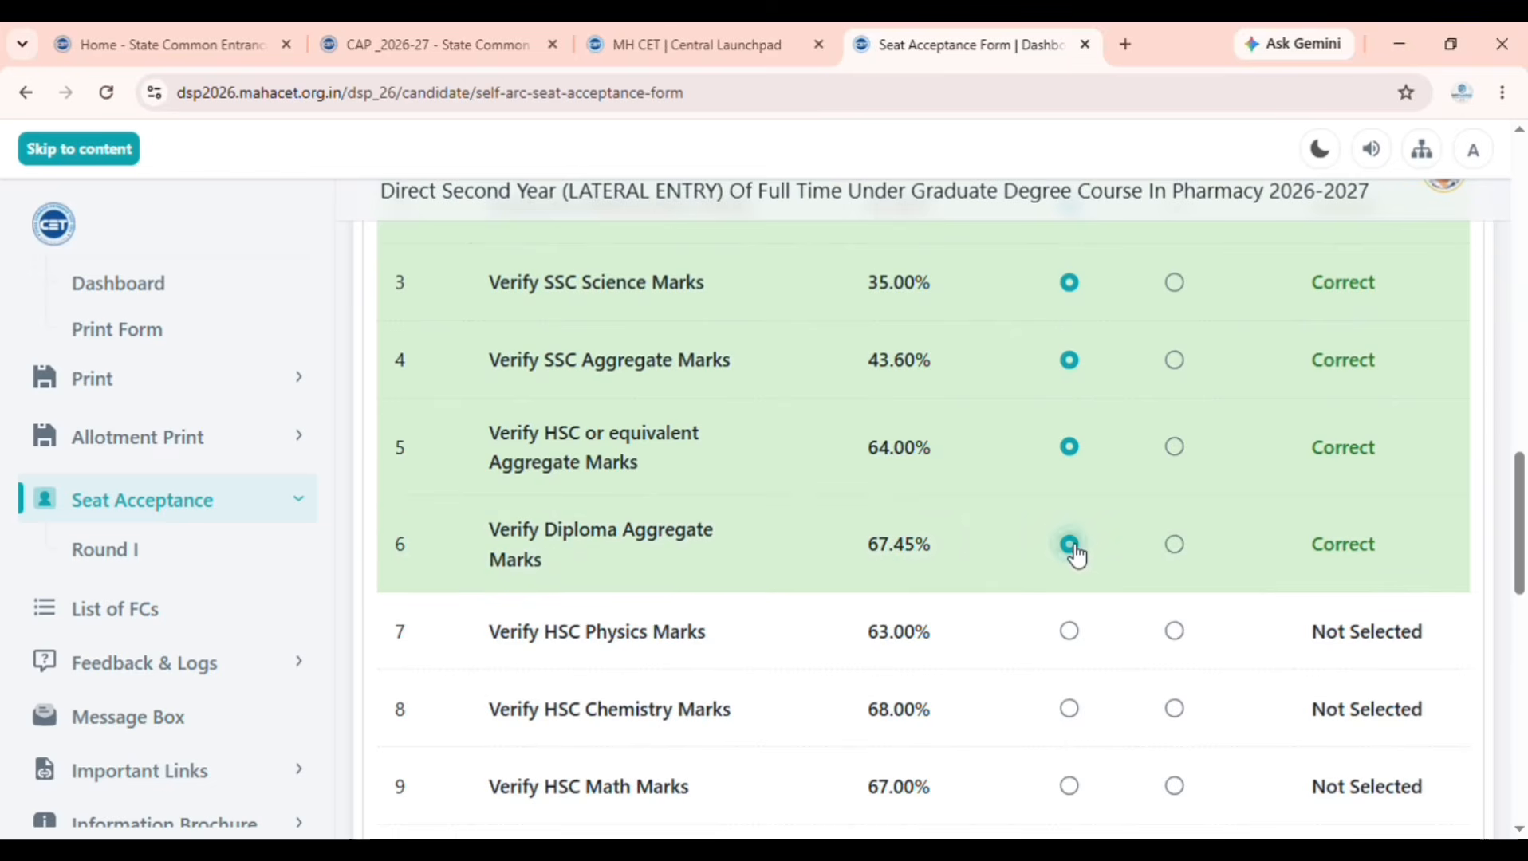
left_click(1073, 633)
scroll(1076, 634, "down", 3)
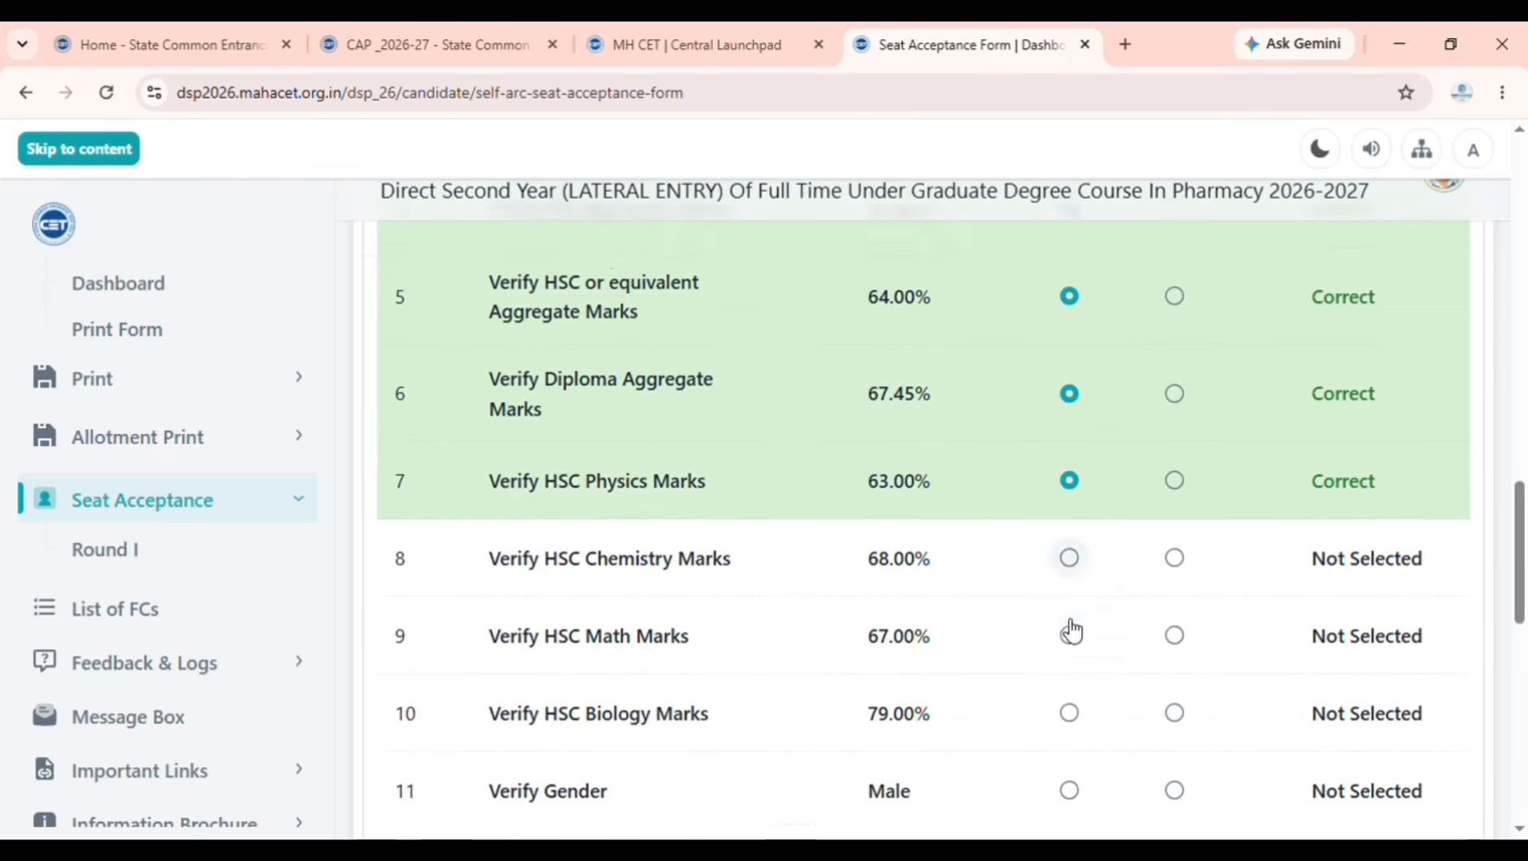
left_click(1071, 486)
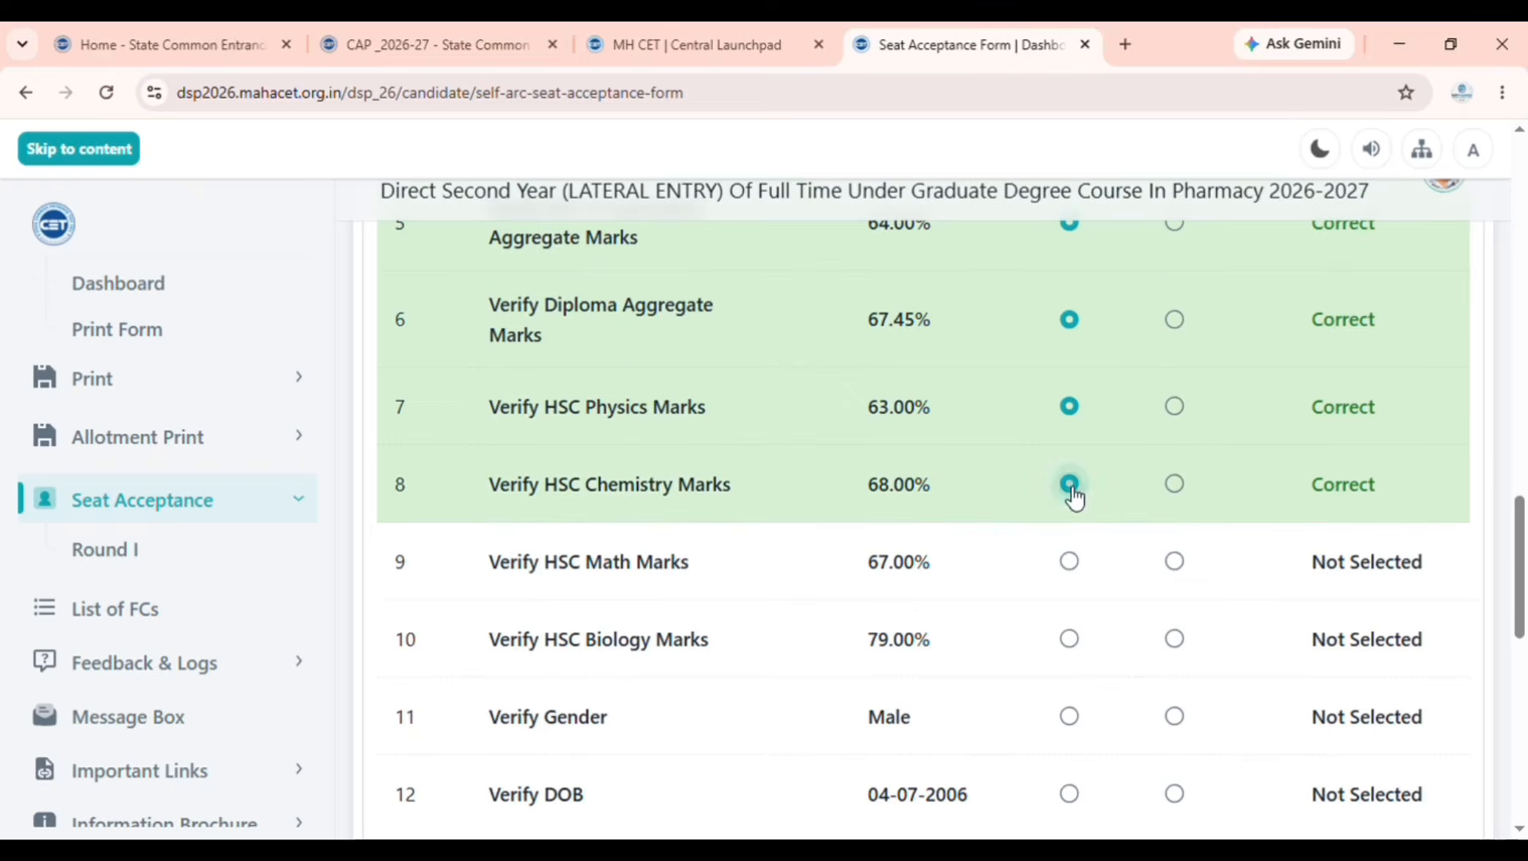
left_click(1070, 639)
scroll(766, 582, "down", 2)
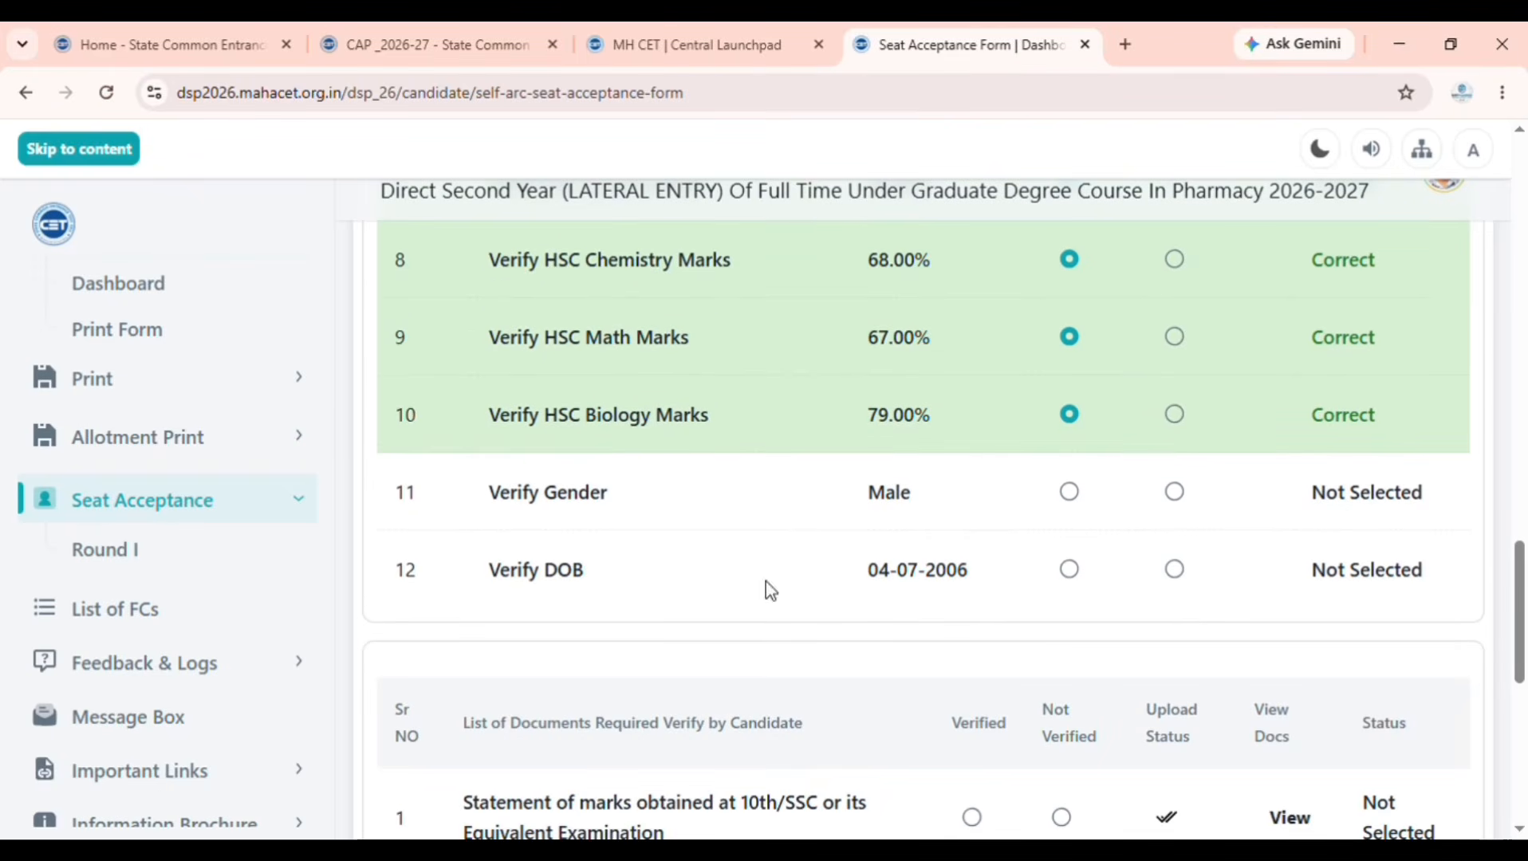
left_click(1070, 491)
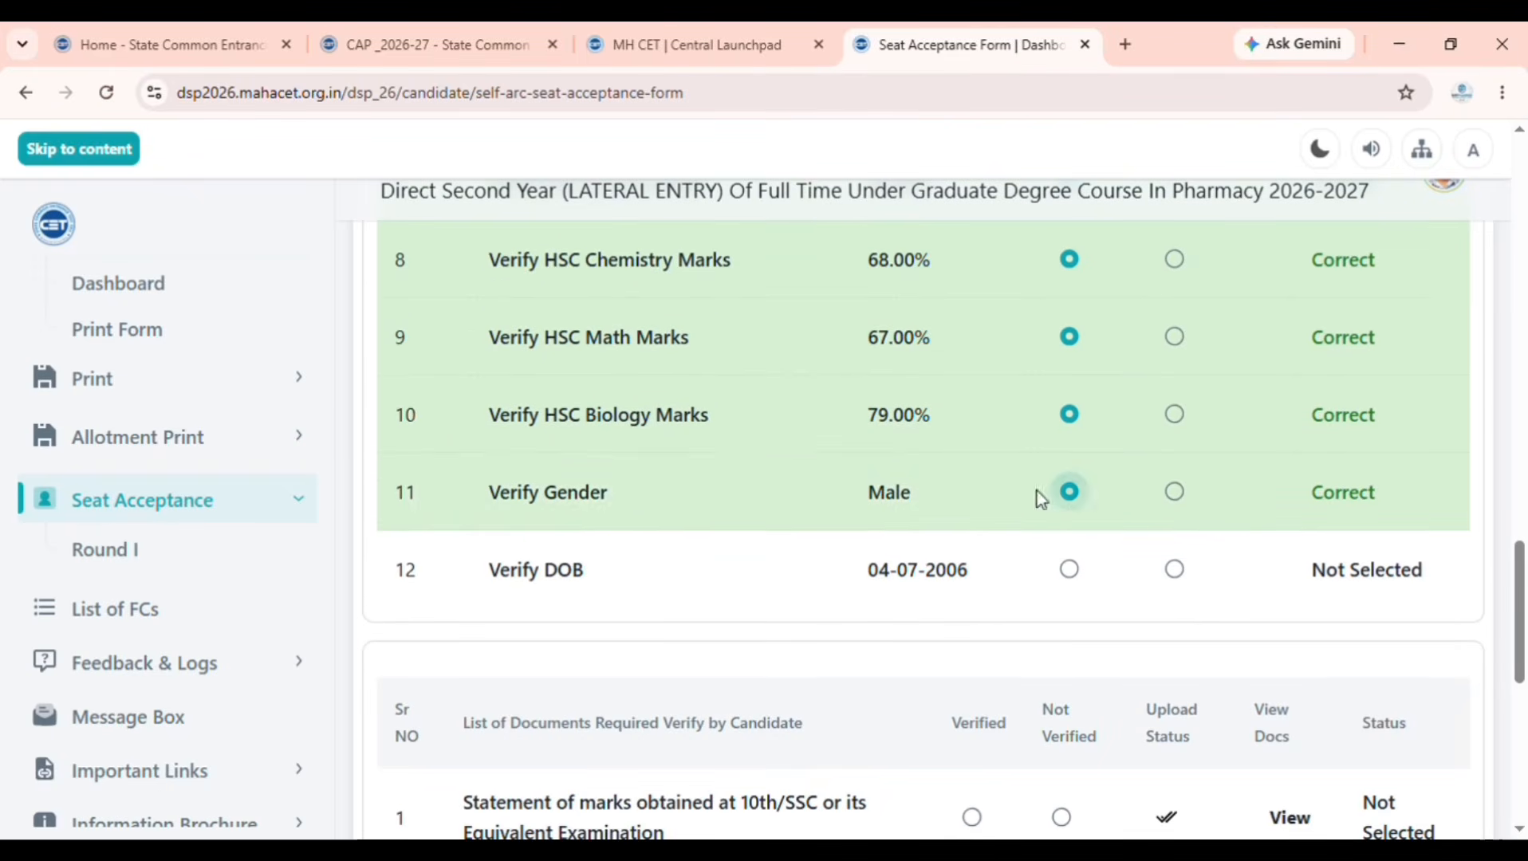
left_click(1071, 569)
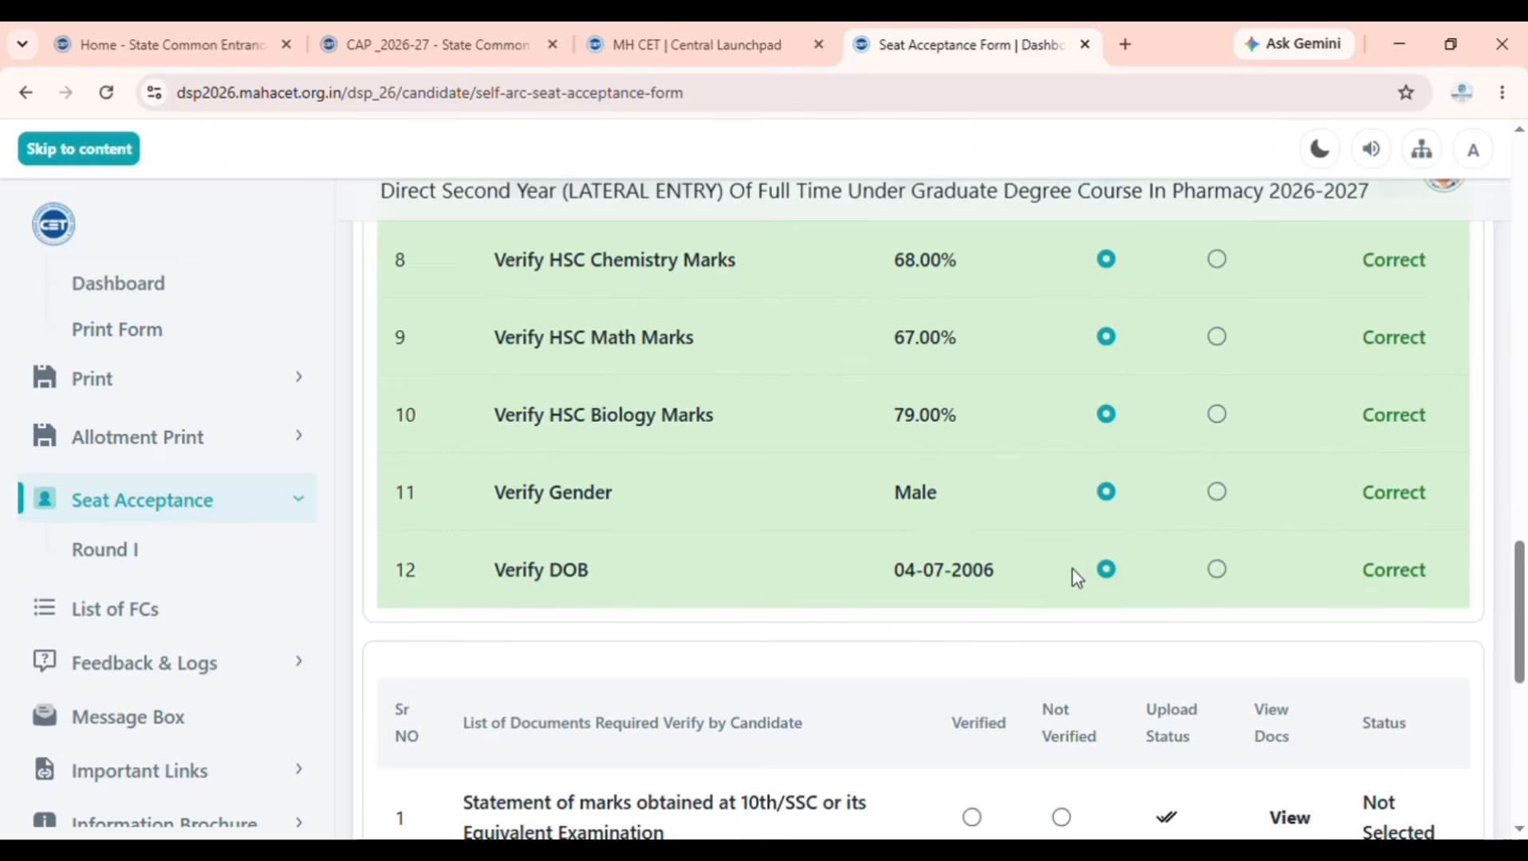
scroll(598, 483, "down", 1)
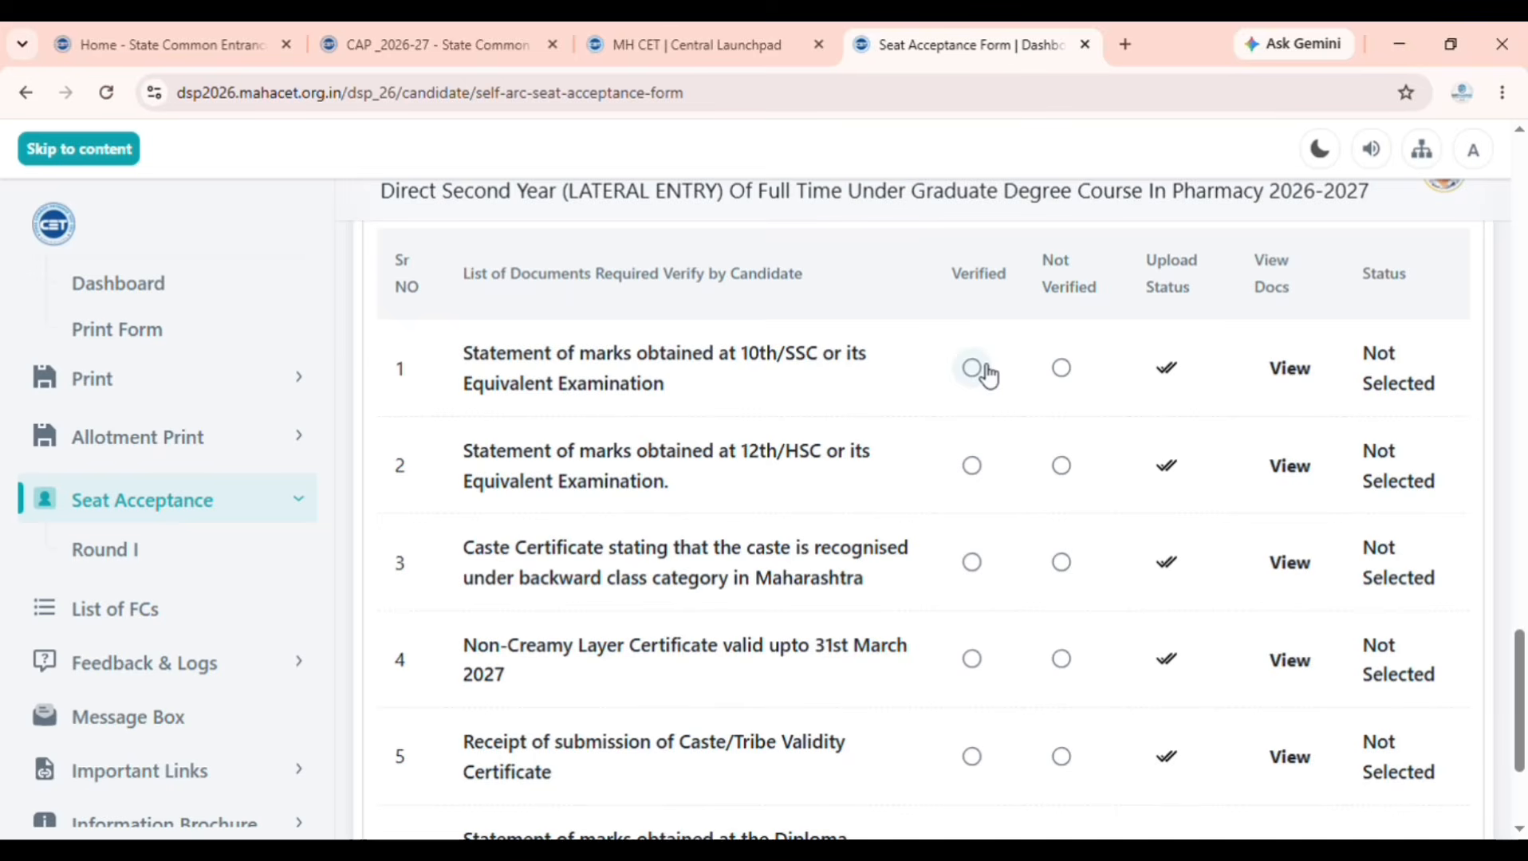
left_click(1309, 374)
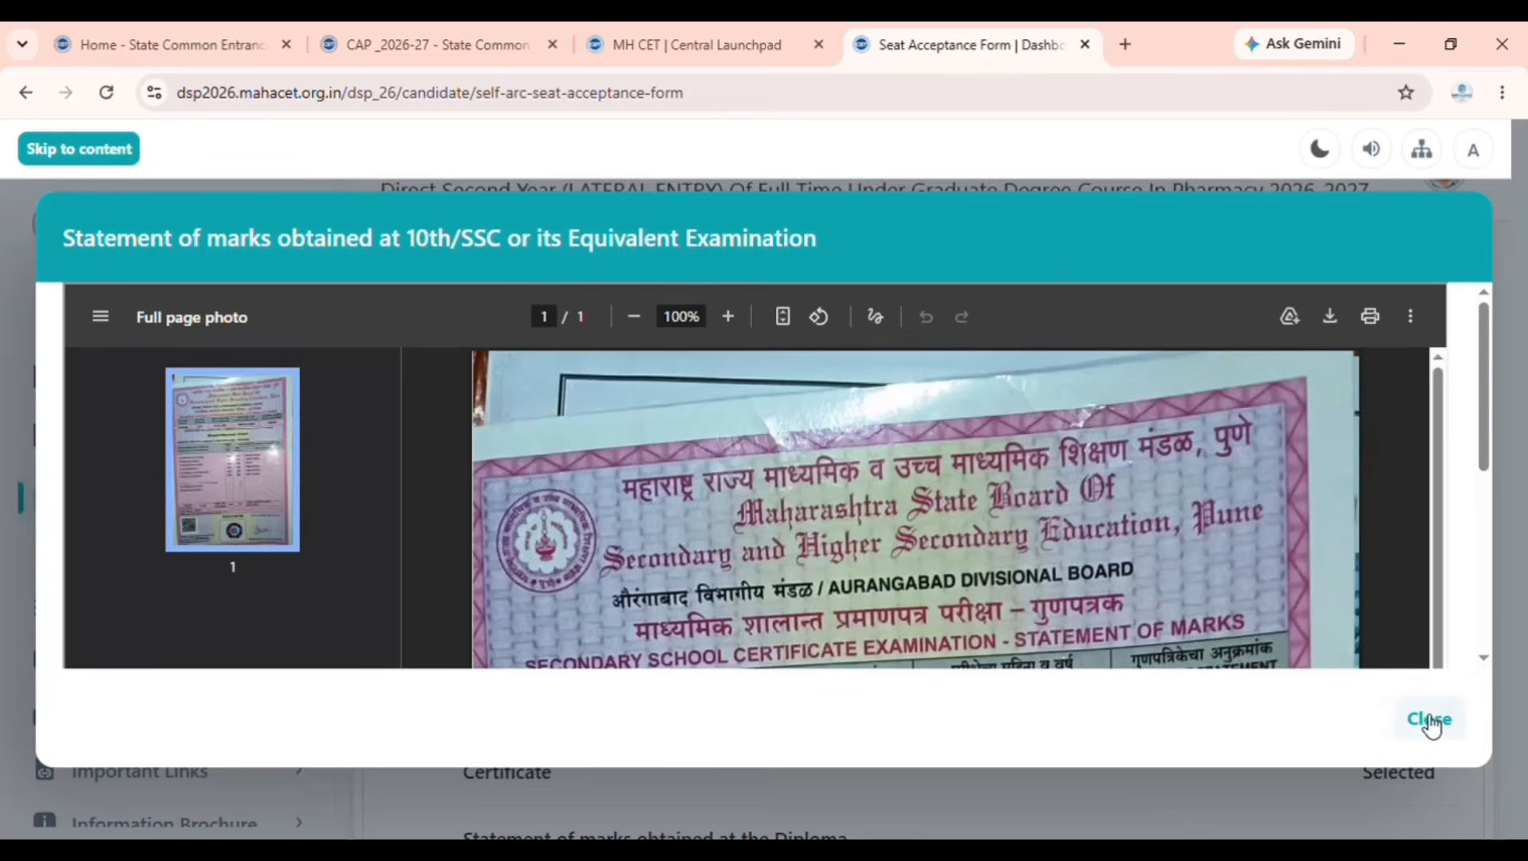
Step: Mark the SSC and HSC marks statements, caste certificate and non-creamy layer certificate as Verified
left_click(1431, 724)
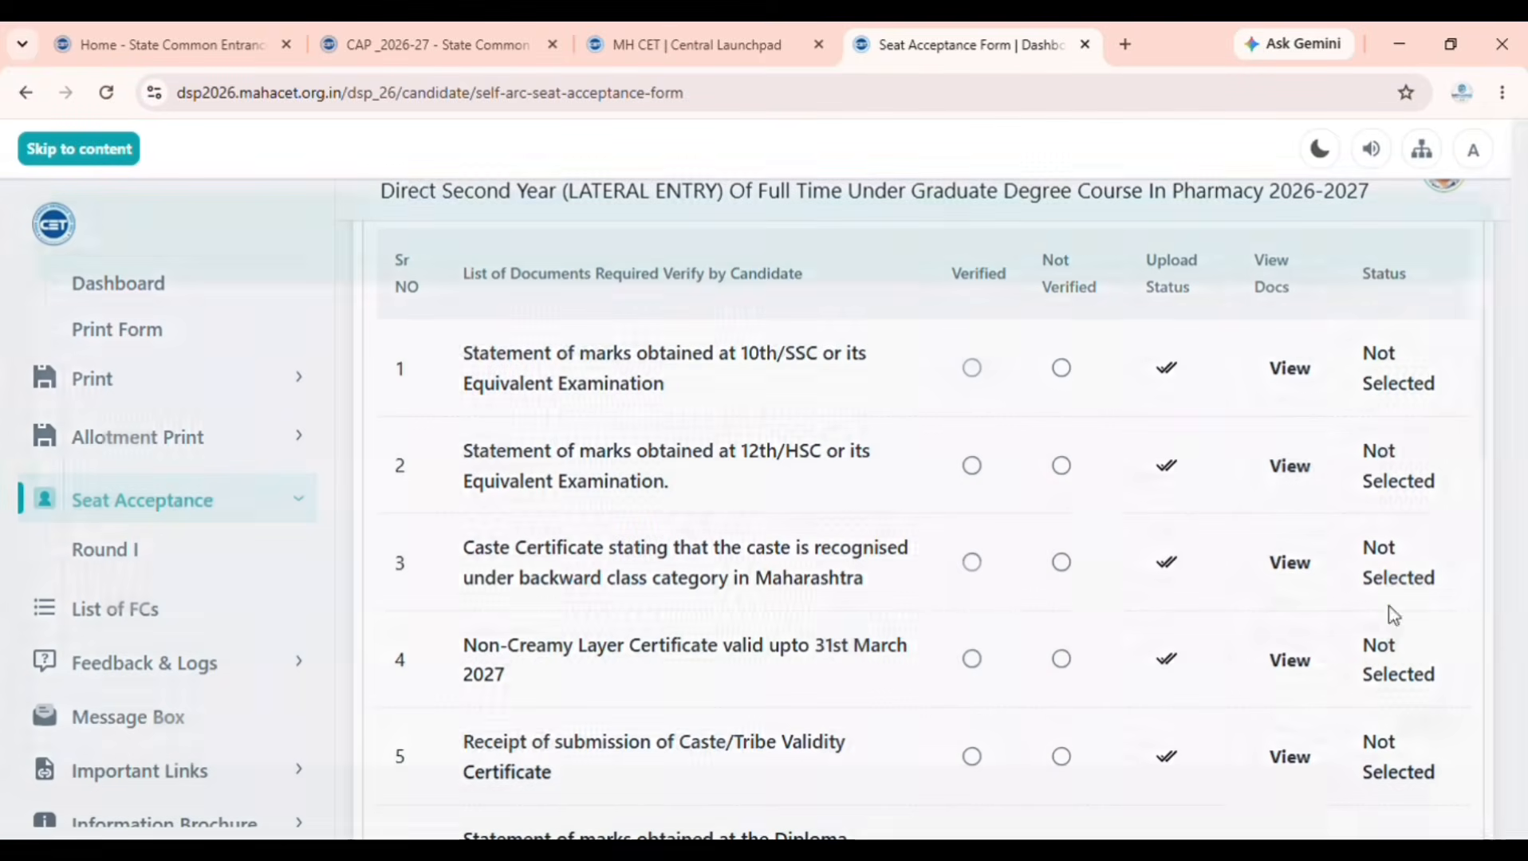
left_click(972, 368)
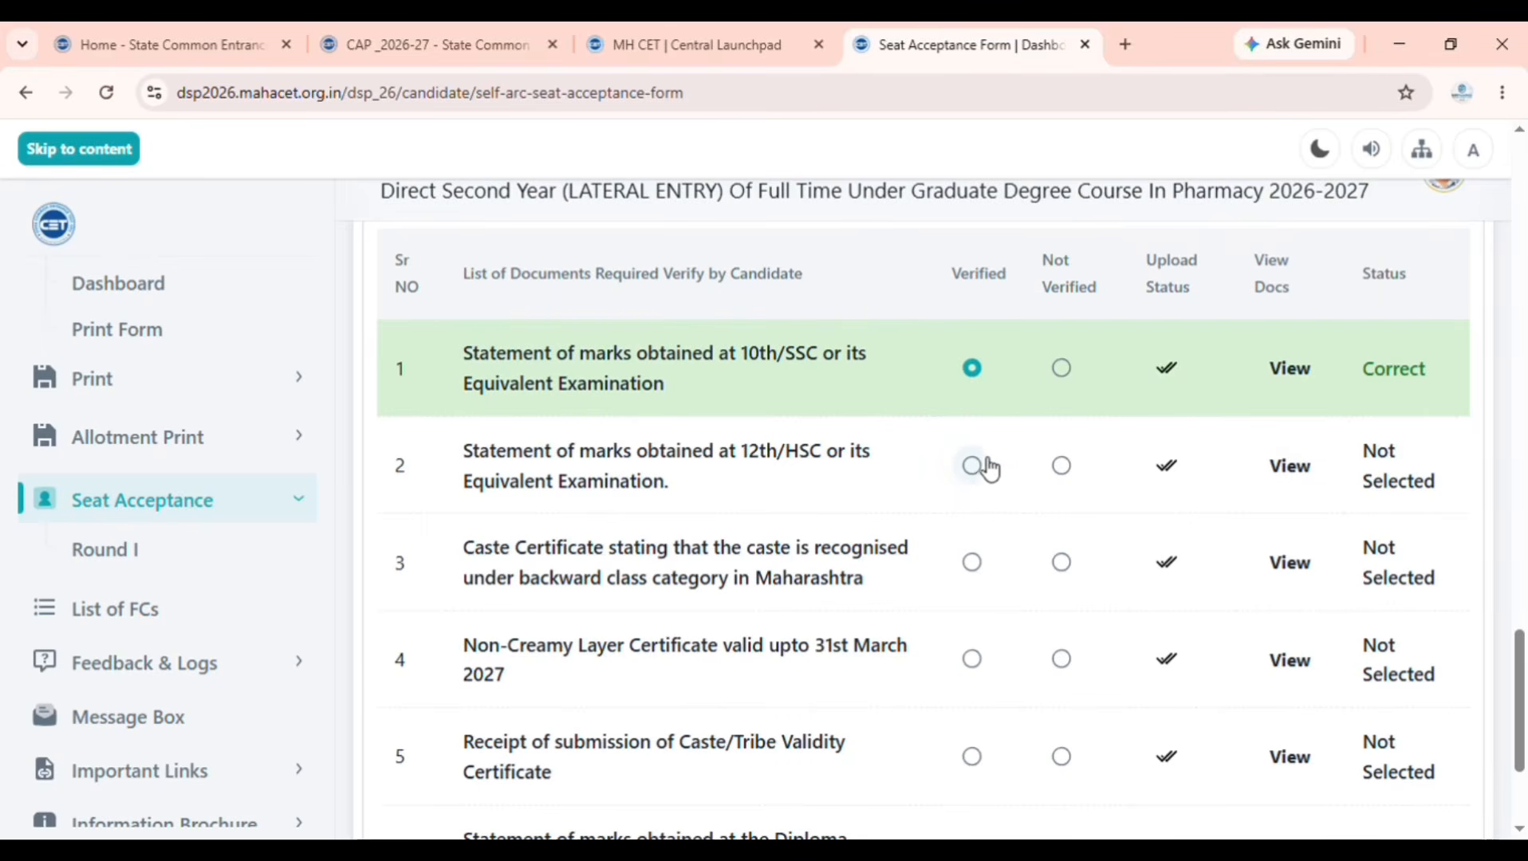
left_click(975, 469)
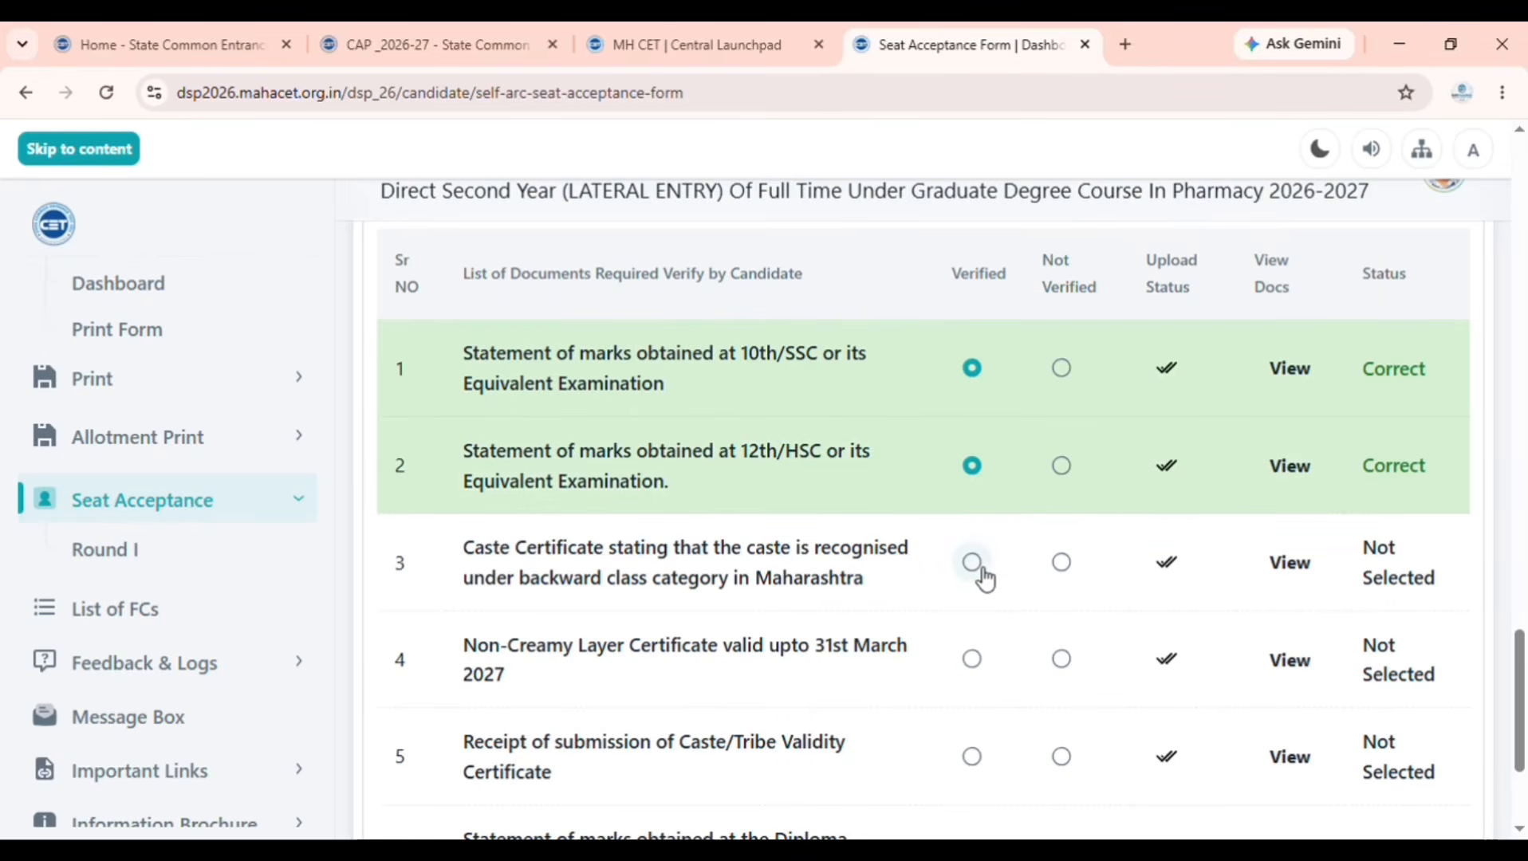
left_click(982, 570)
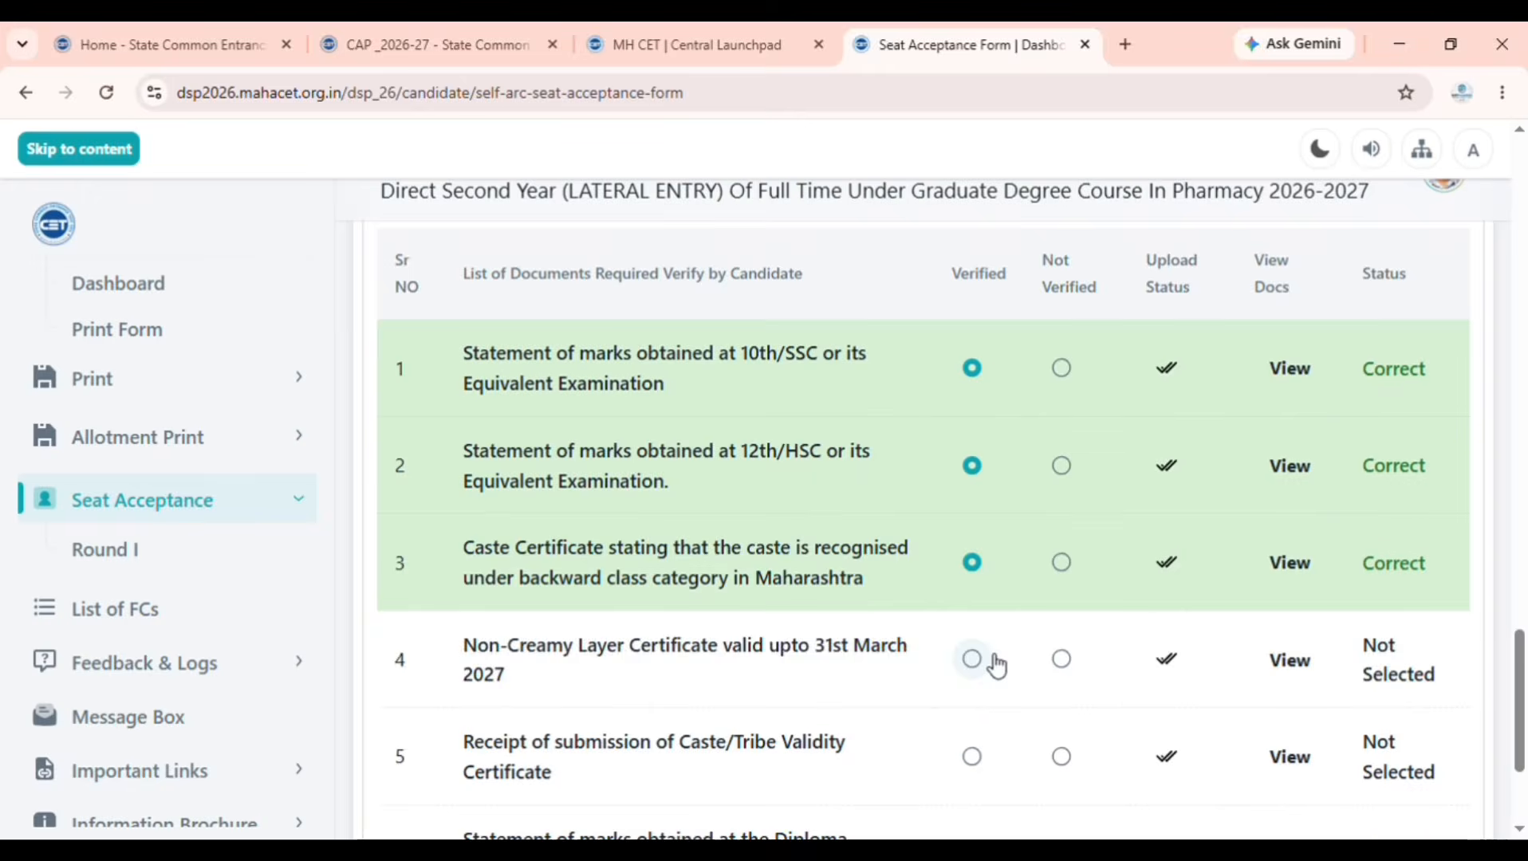
left_click(994, 655)
scroll(997, 663, "down", 1)
scroll(911, 607, "down", 2)
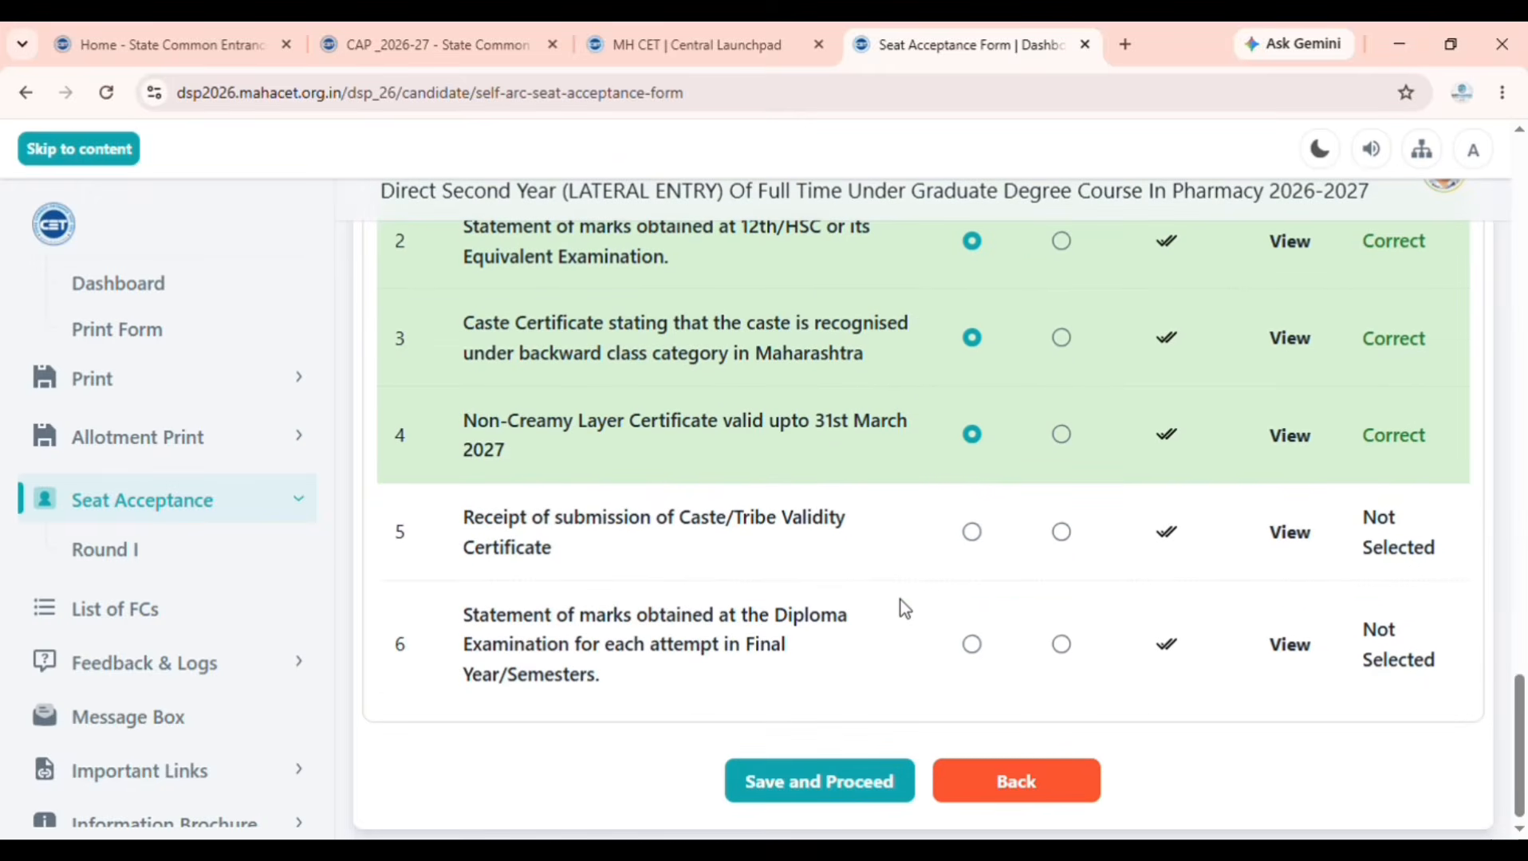
scroll(904, 607, "up", 3)
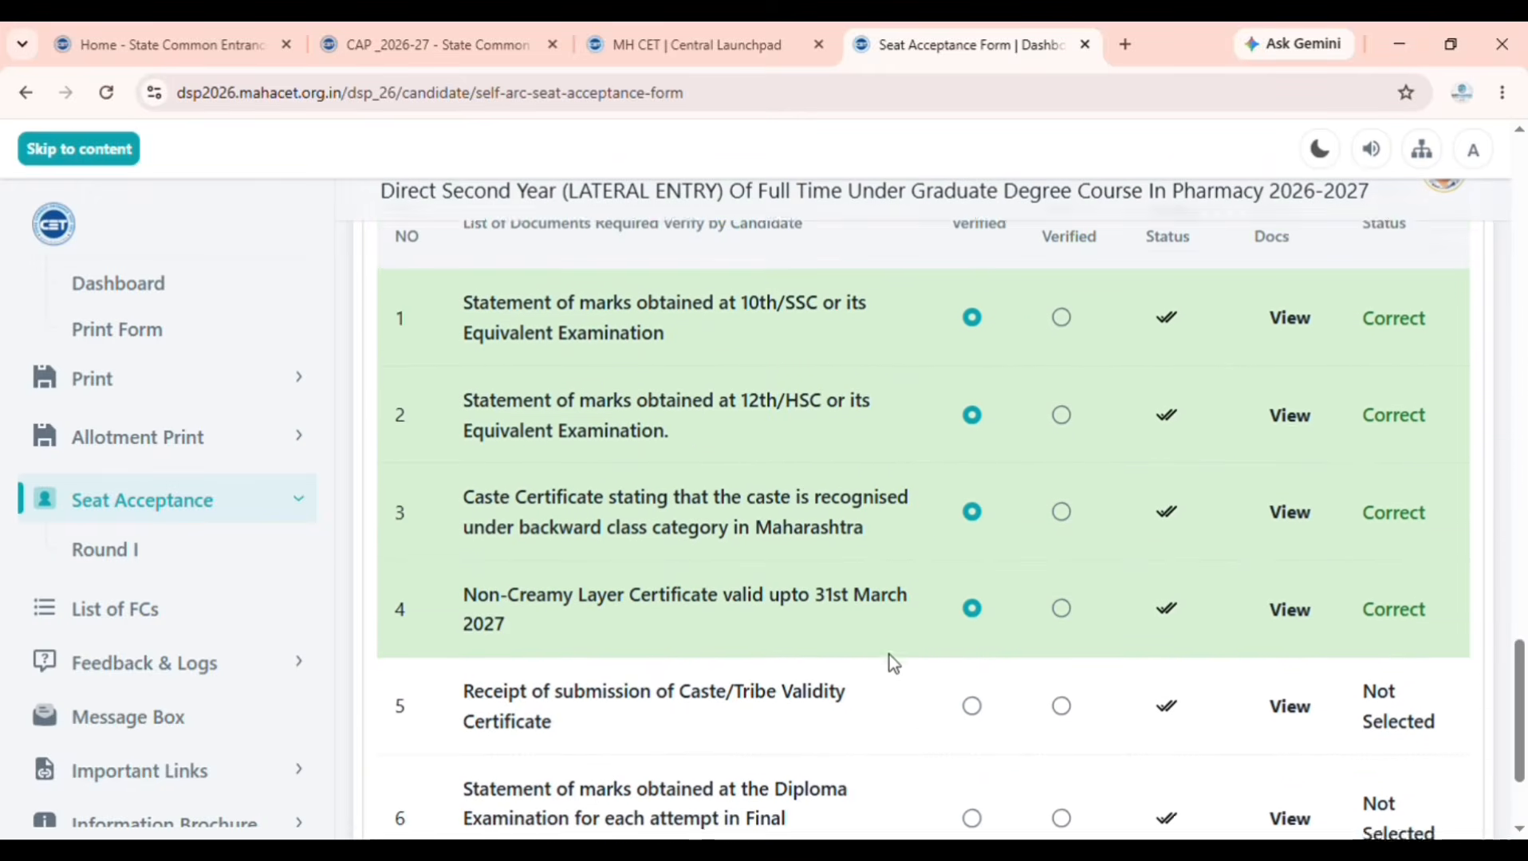
Step: Mark the caste validity receipt and Diploma marks statement as Verified, then Save and Proceed
left_click(1062, 757)
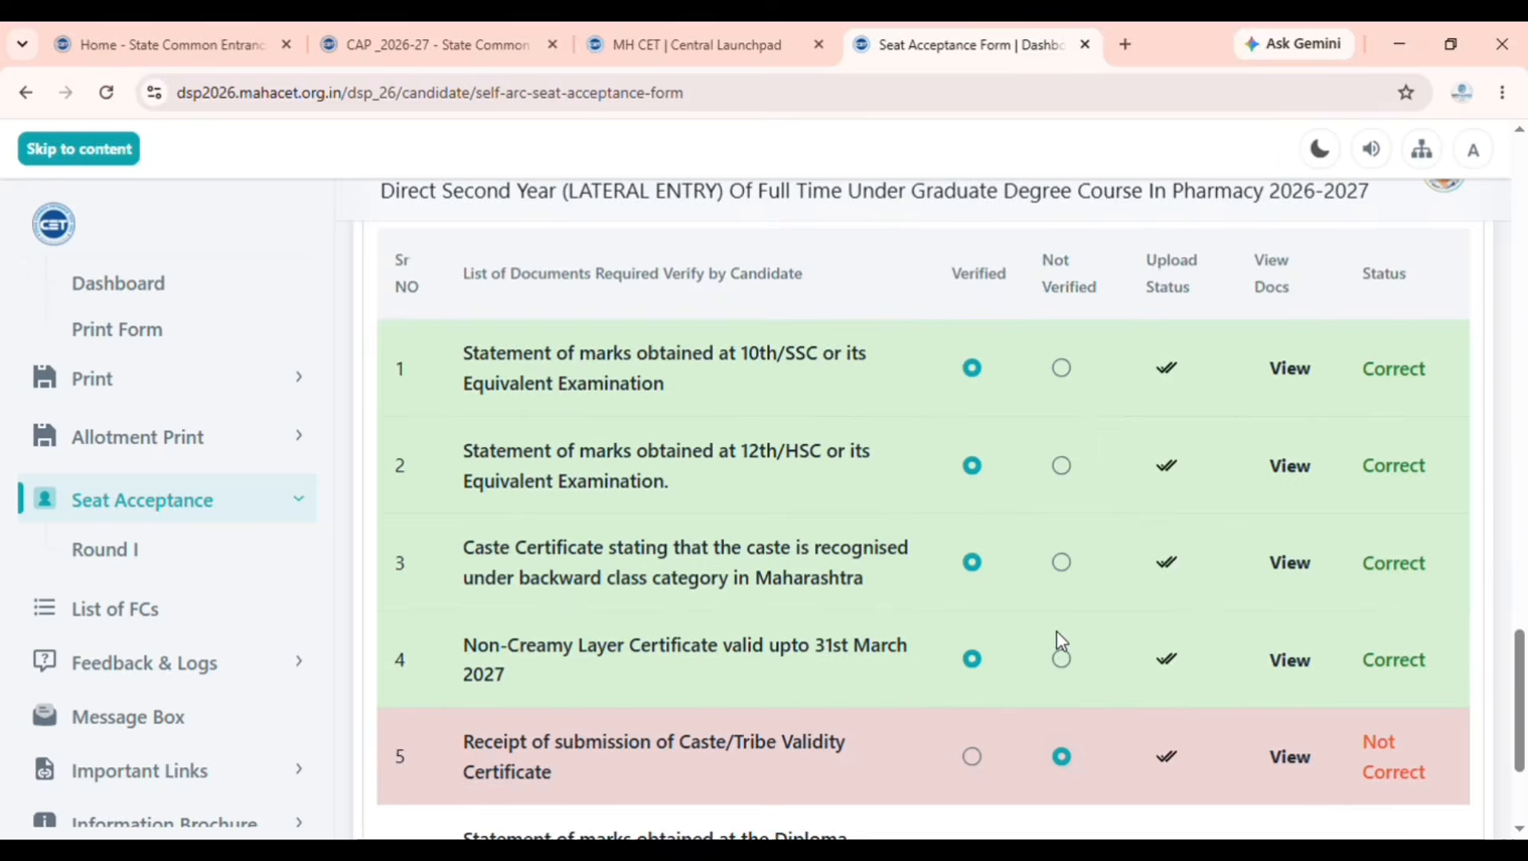
scroll(1057, 633, "down", 2)
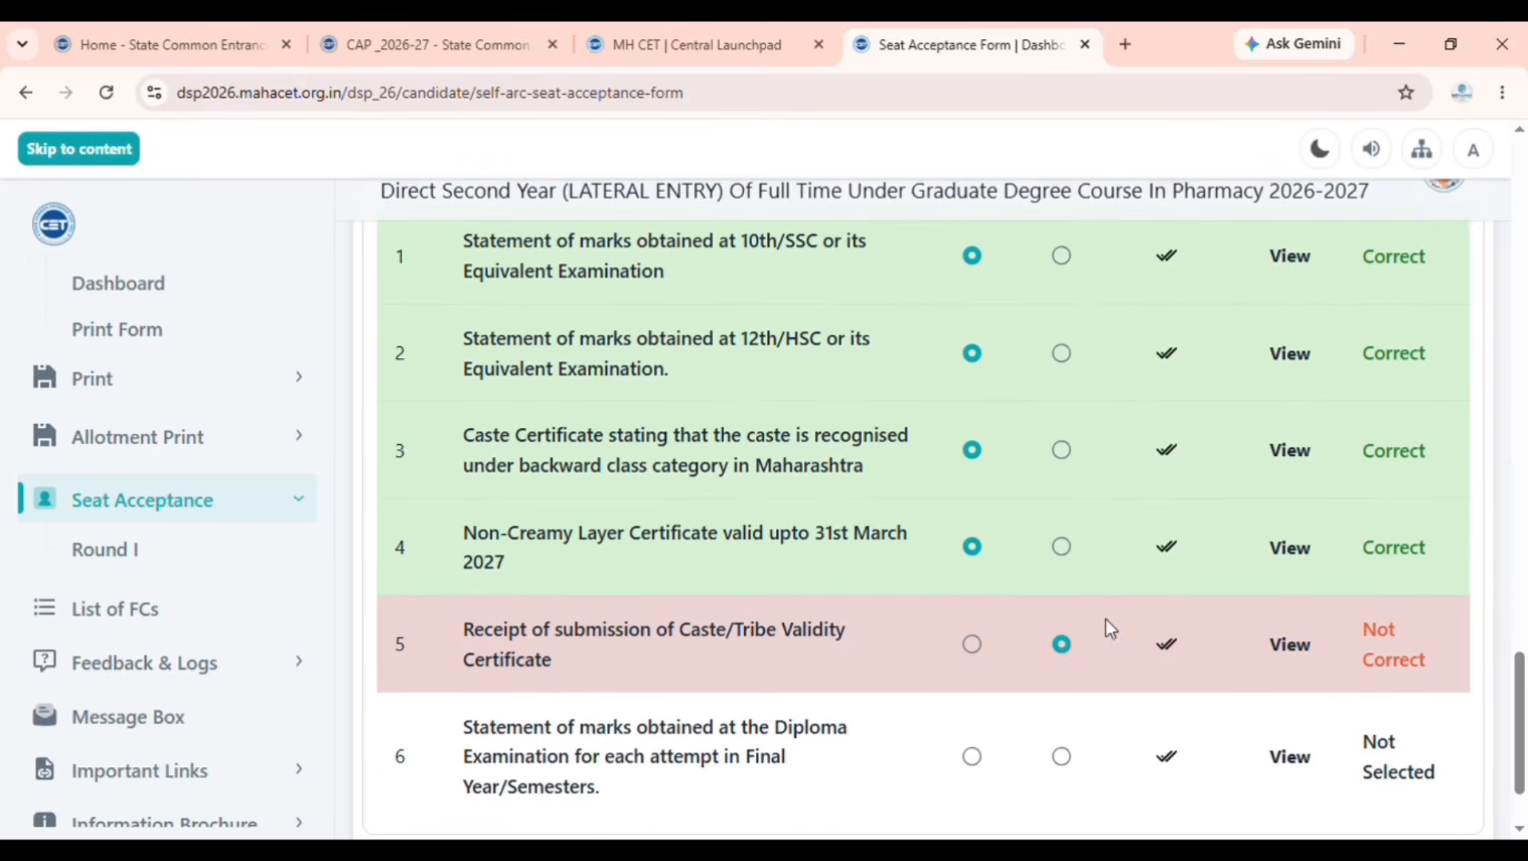
left_click(990, 648)
scroll(1117, 590, "down", 2)
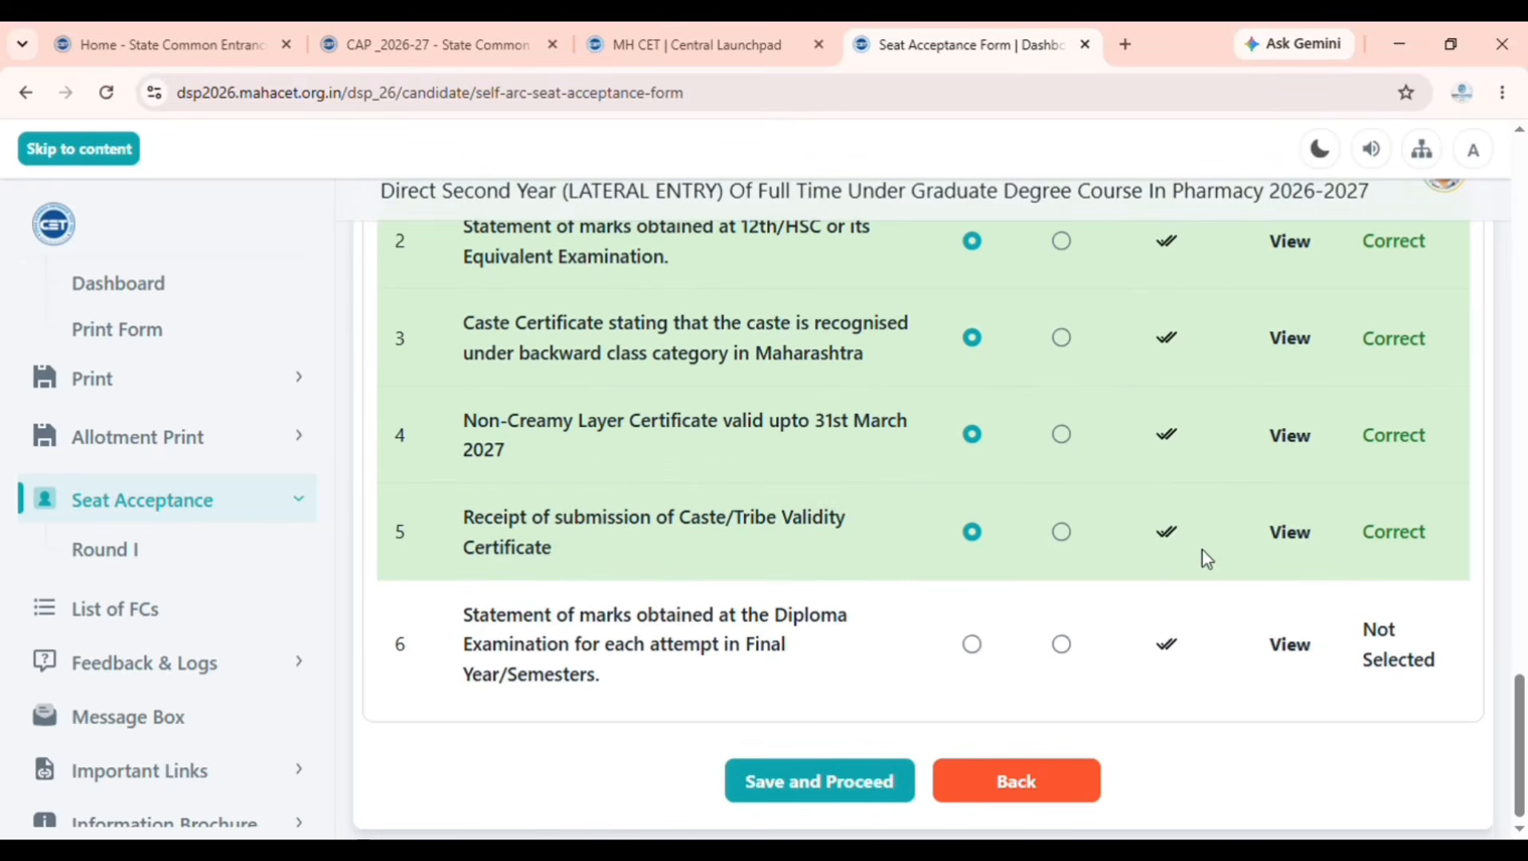
left_click(1277, 533)
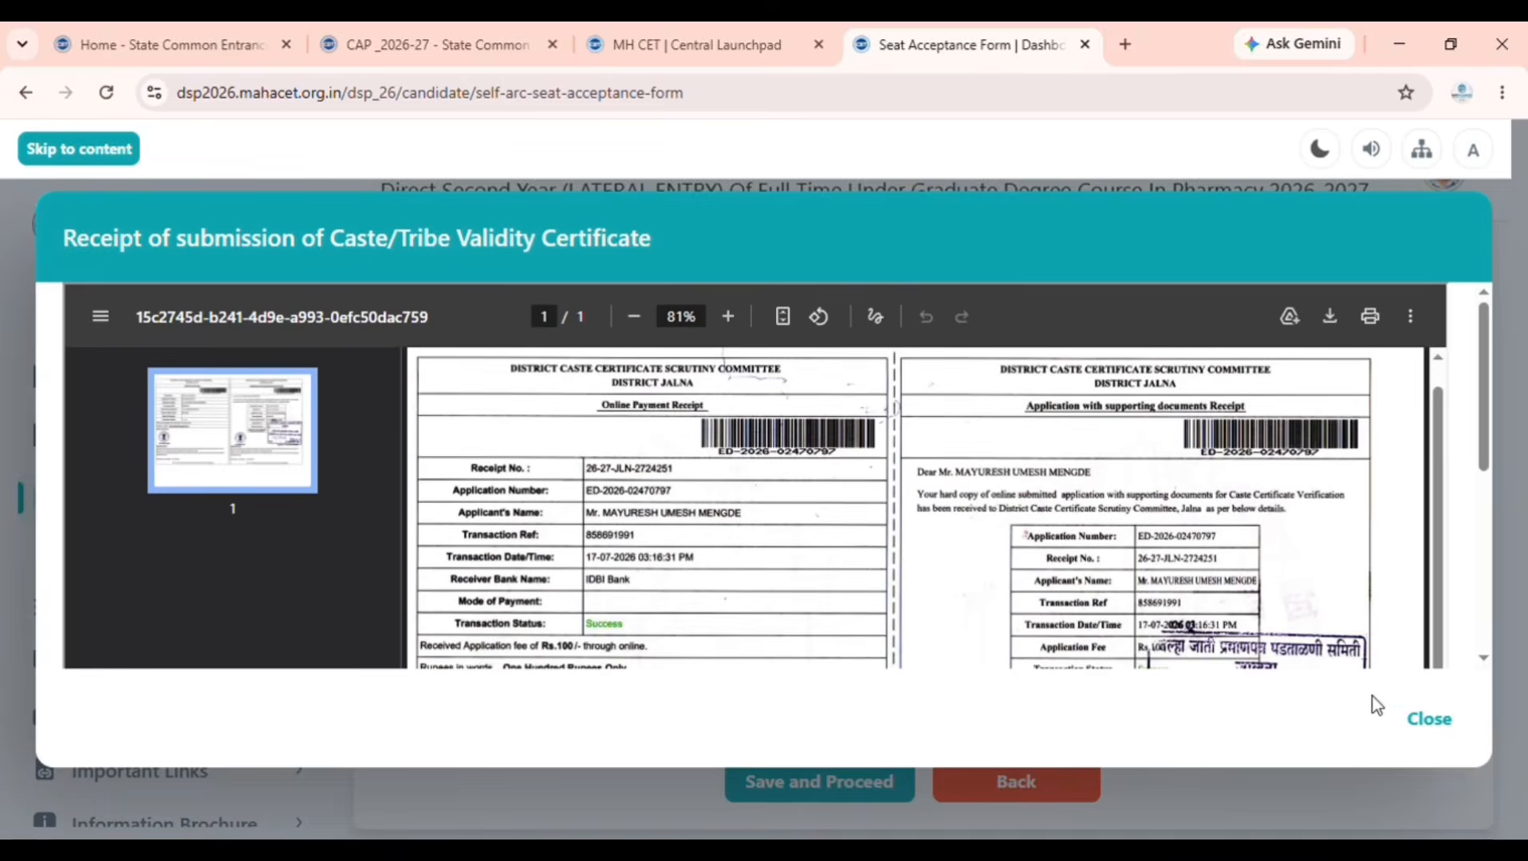
left_click(1418, 722)
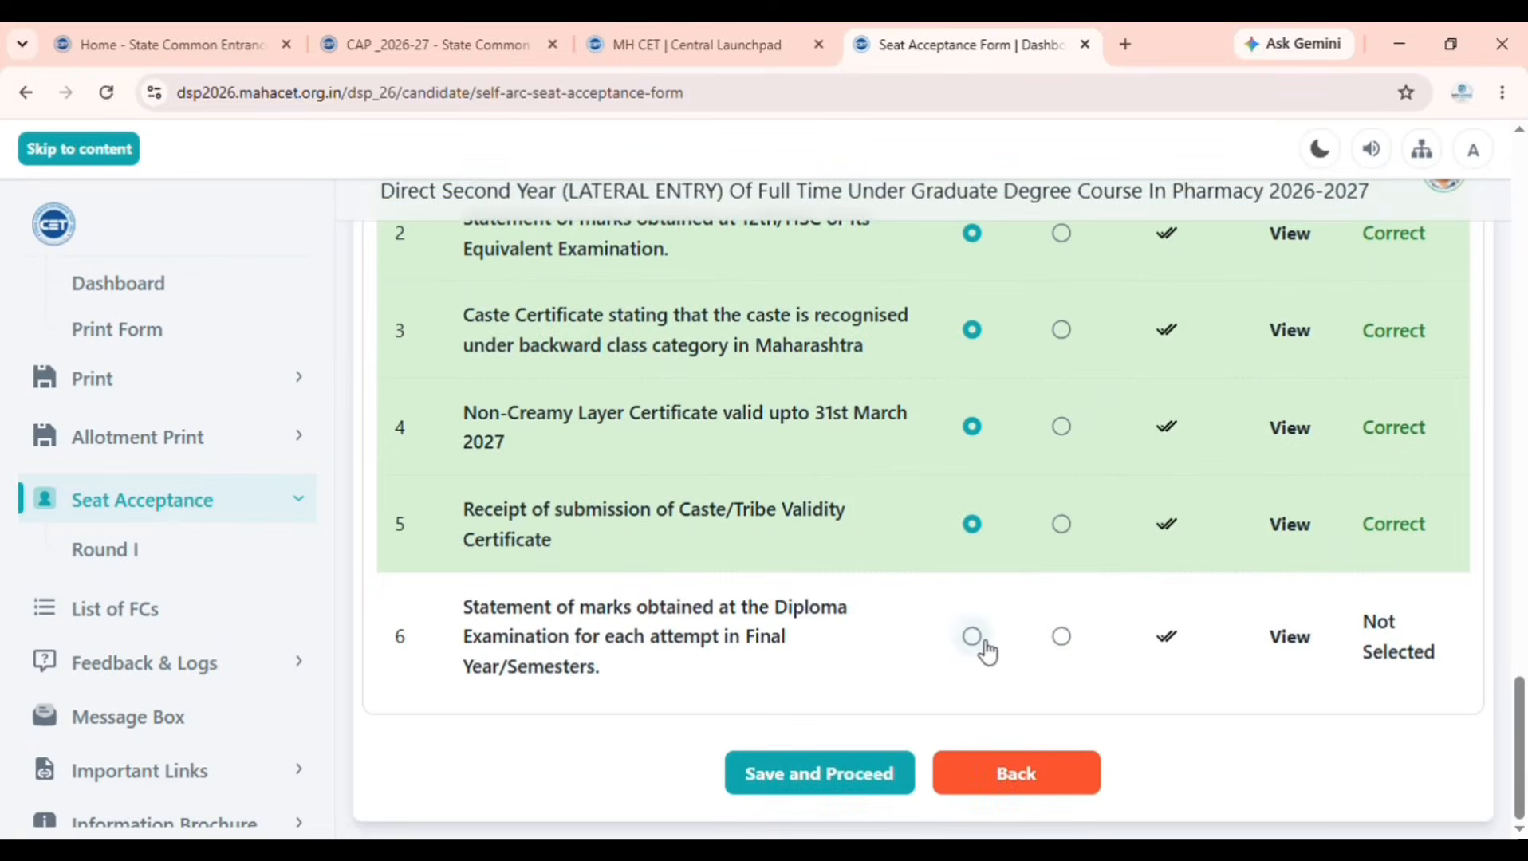
left_click(994, 649)
left_click(817, 770)
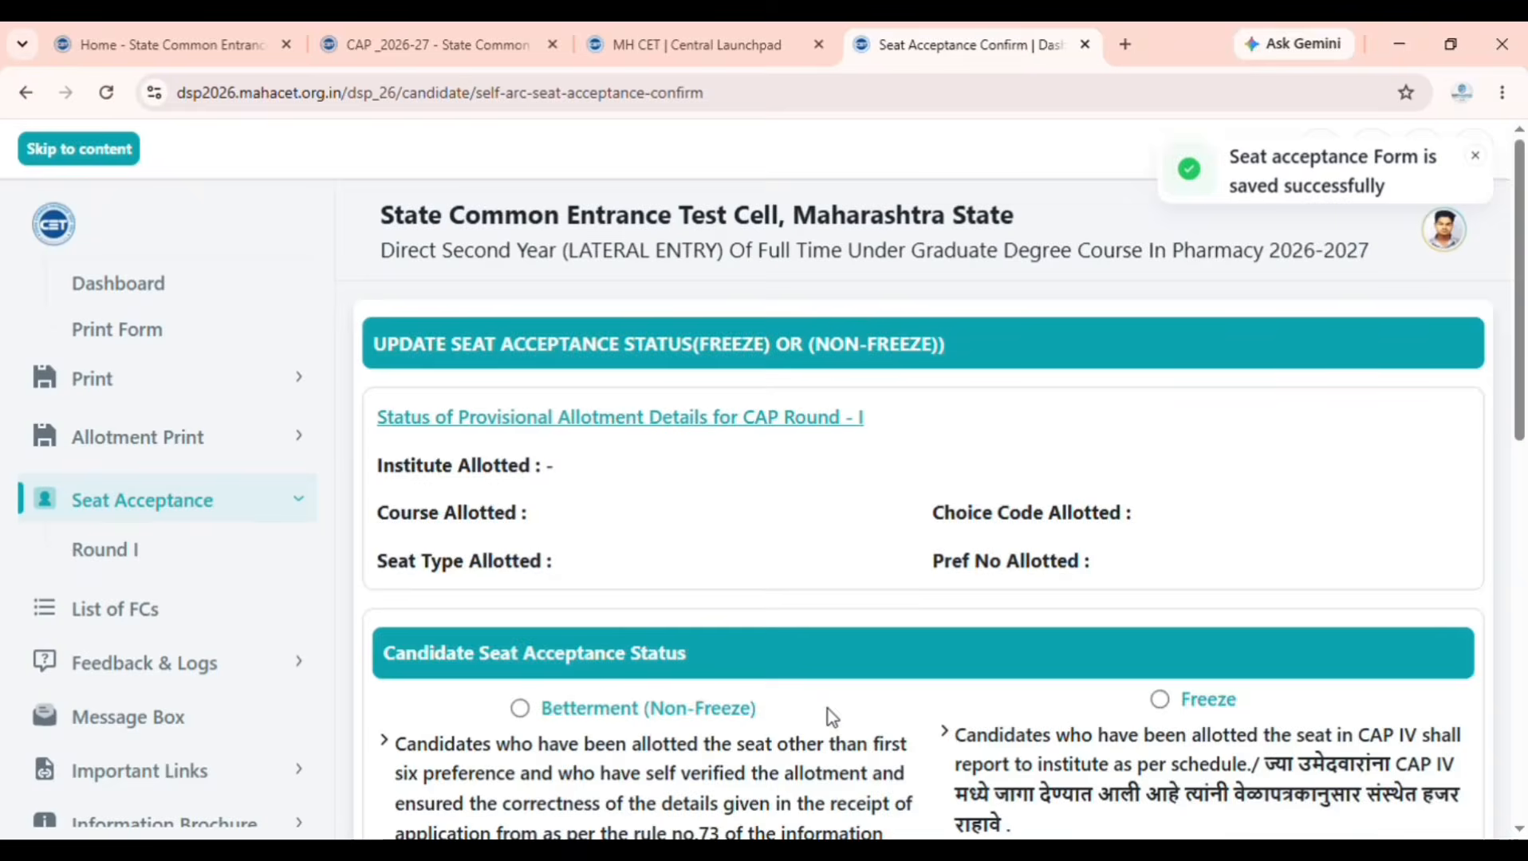
Step: Scroll through the confirmation page and highlight 'Pref No Allotted : 1' to check the AutoFreeze status
scroll(827, 710, "down", 3)
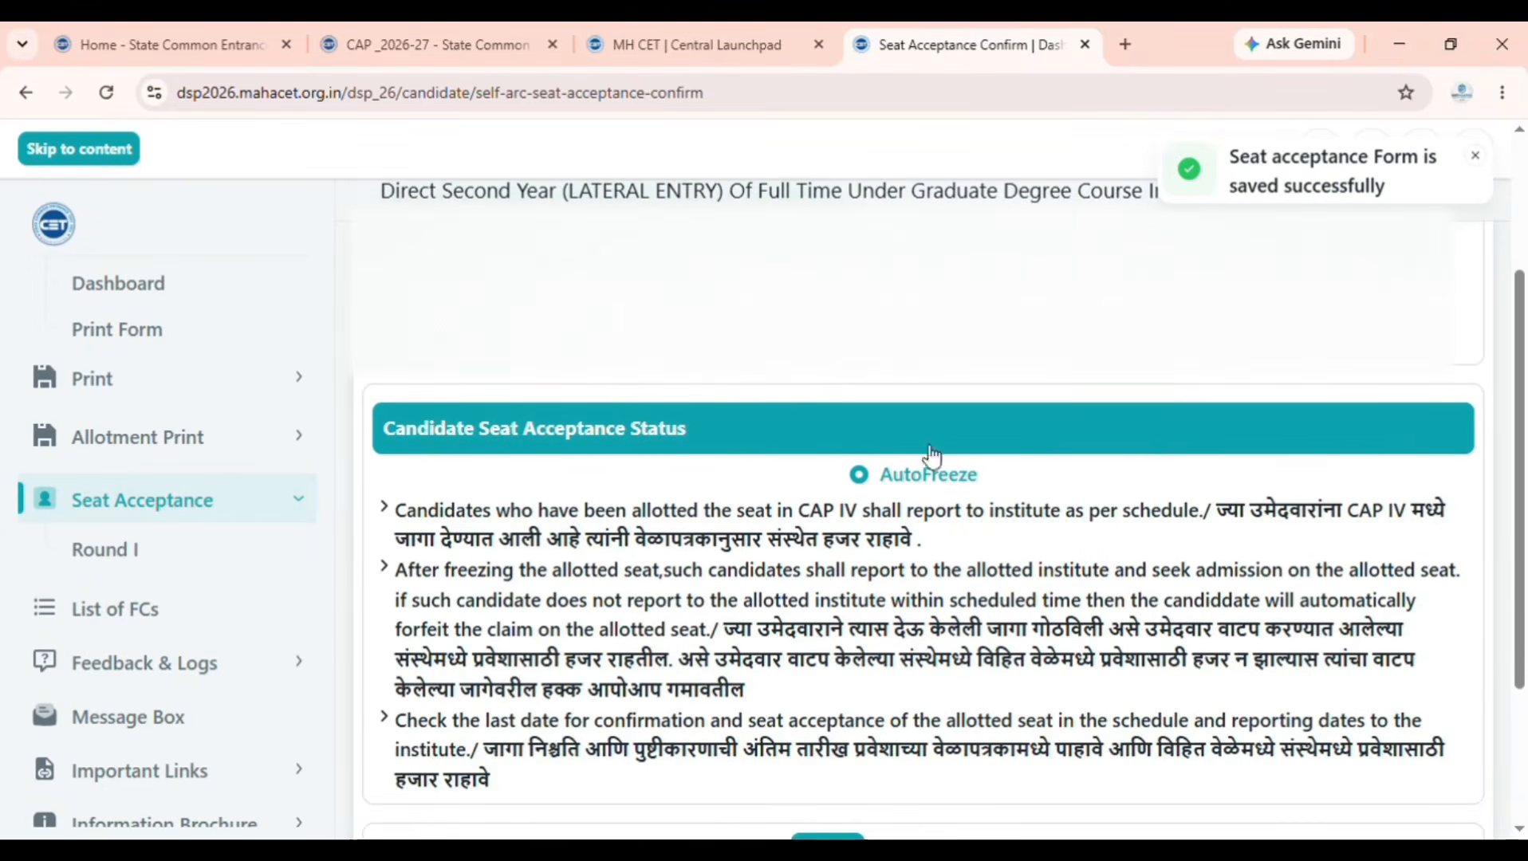
scroll(920, 348, "down", 1)
scroll(928, 356, "up", 1)
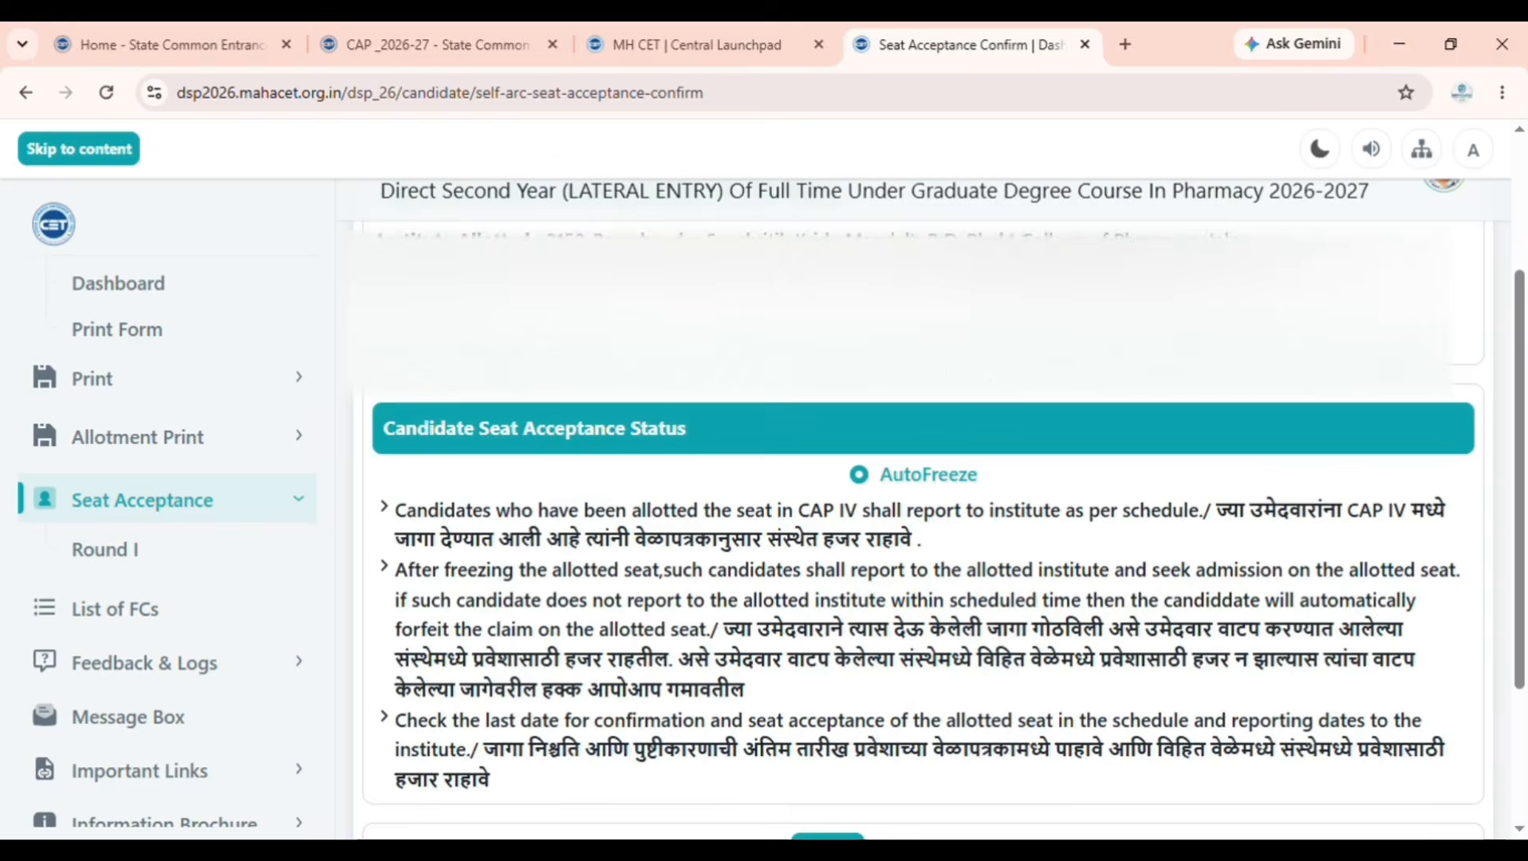
scroll(920, 347, "down", 1)
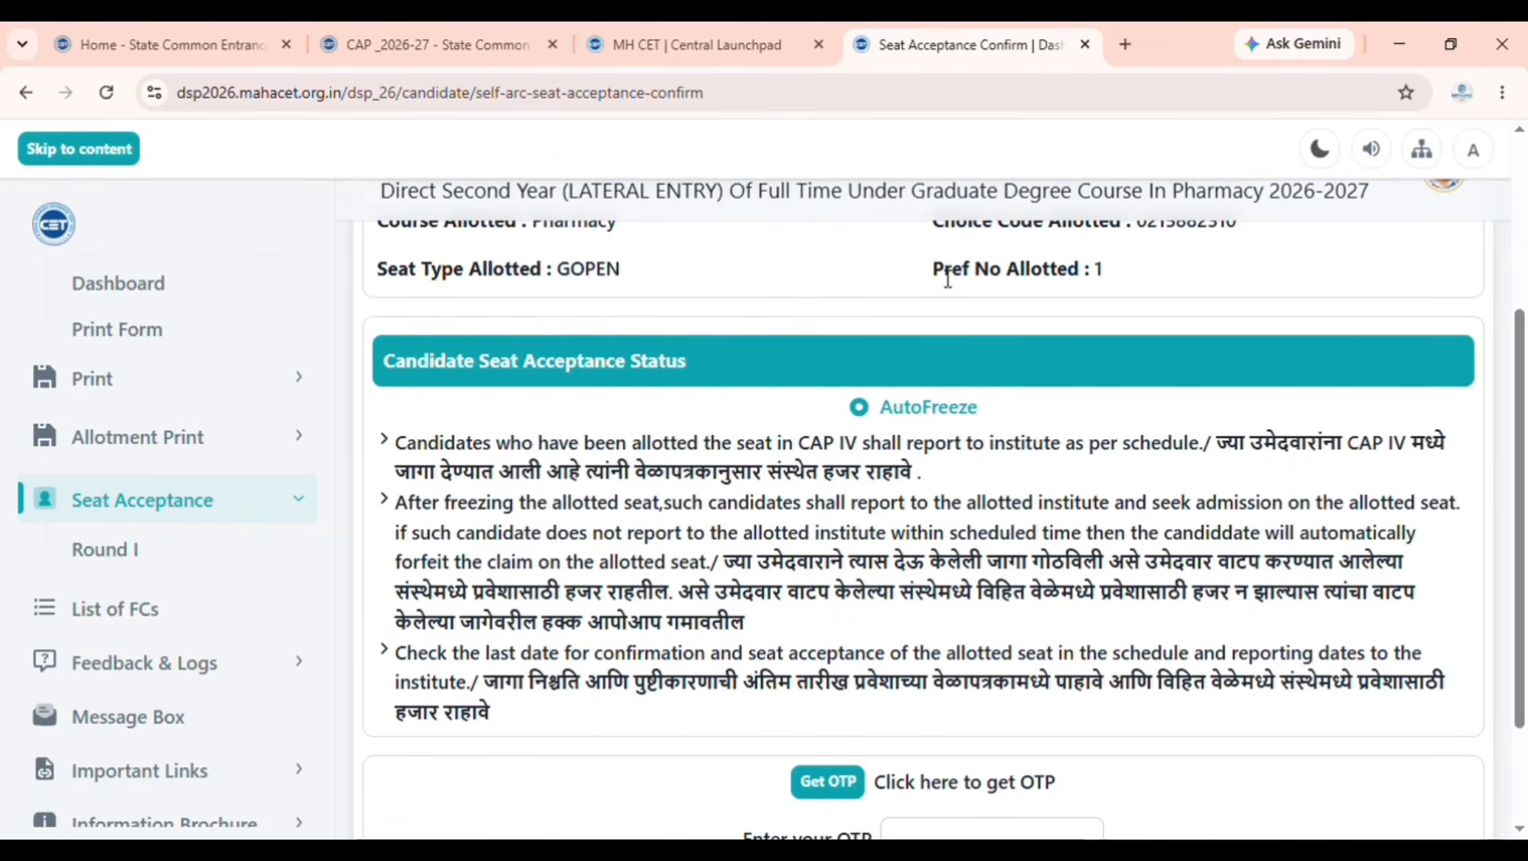
left_click_drag(934, 272, 1109, 283)
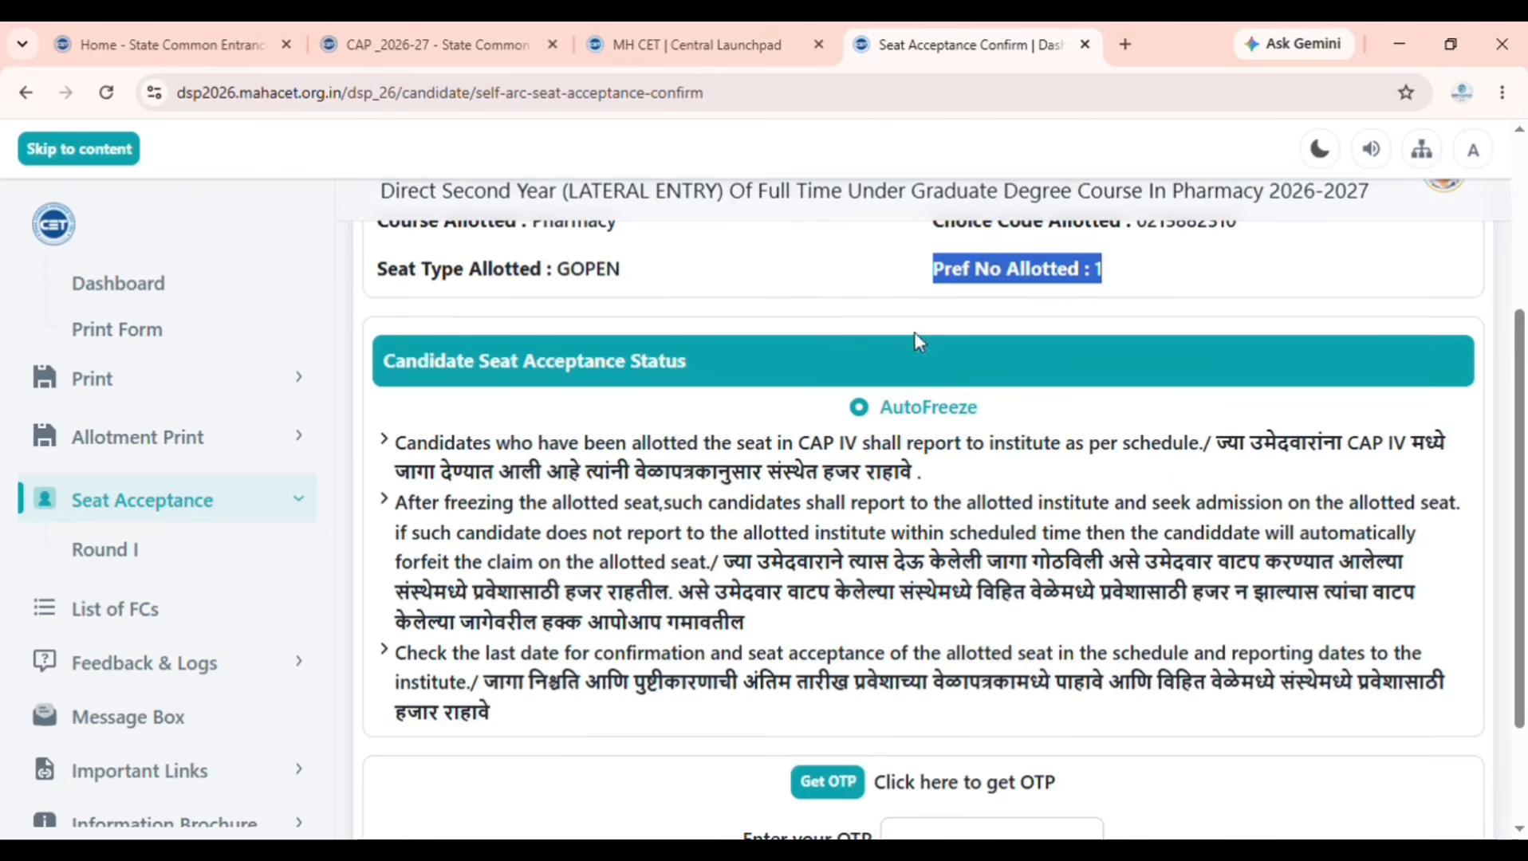
Step: Scroll down to the OTP section and place the cursor in the Enter your OTP box
scroll(803, 597, "down", 1)
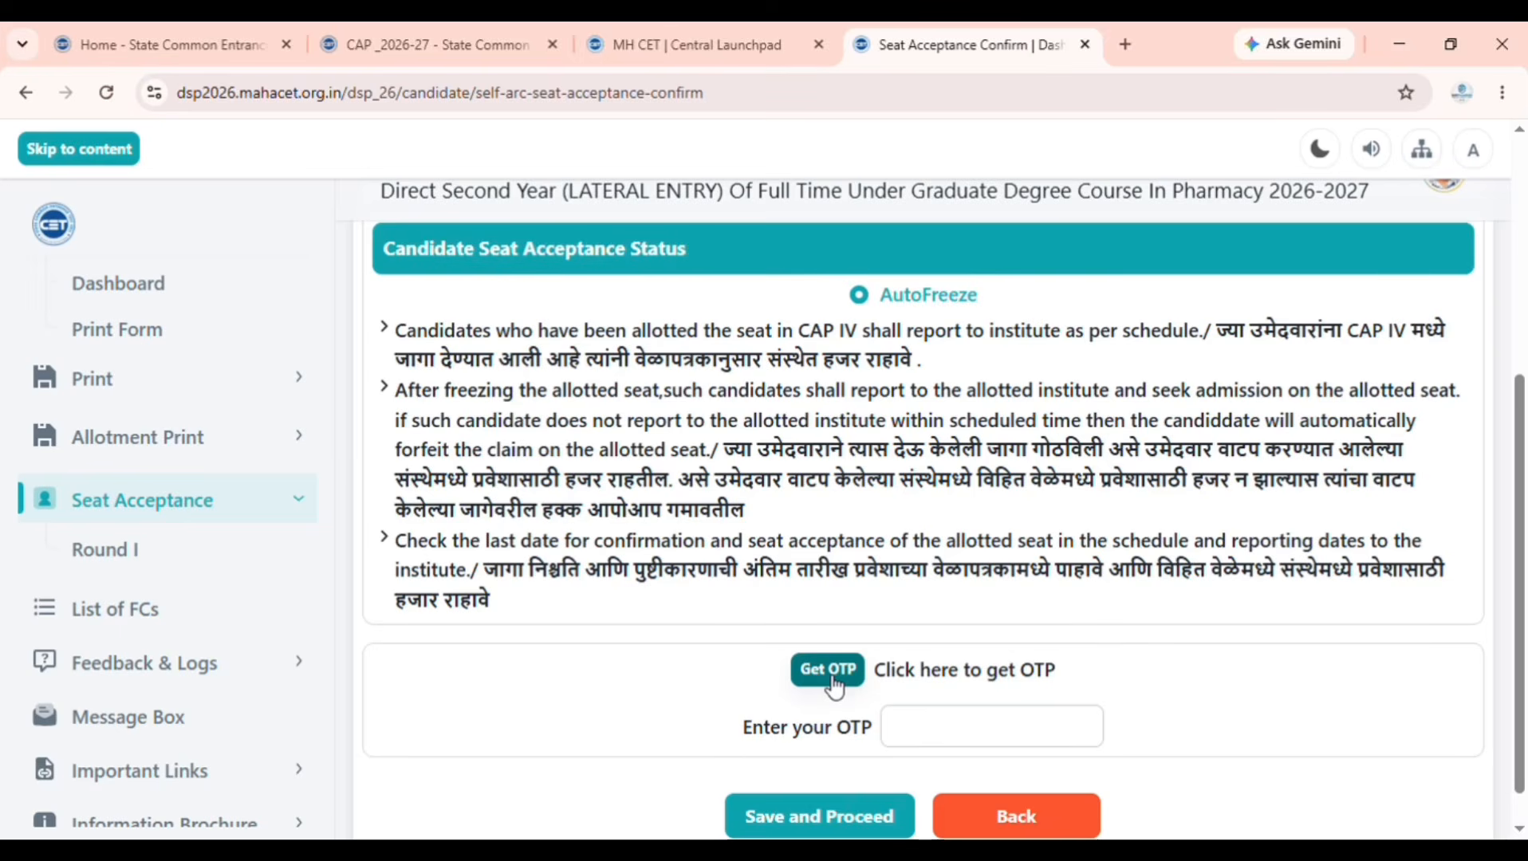
left_click(908, 724)
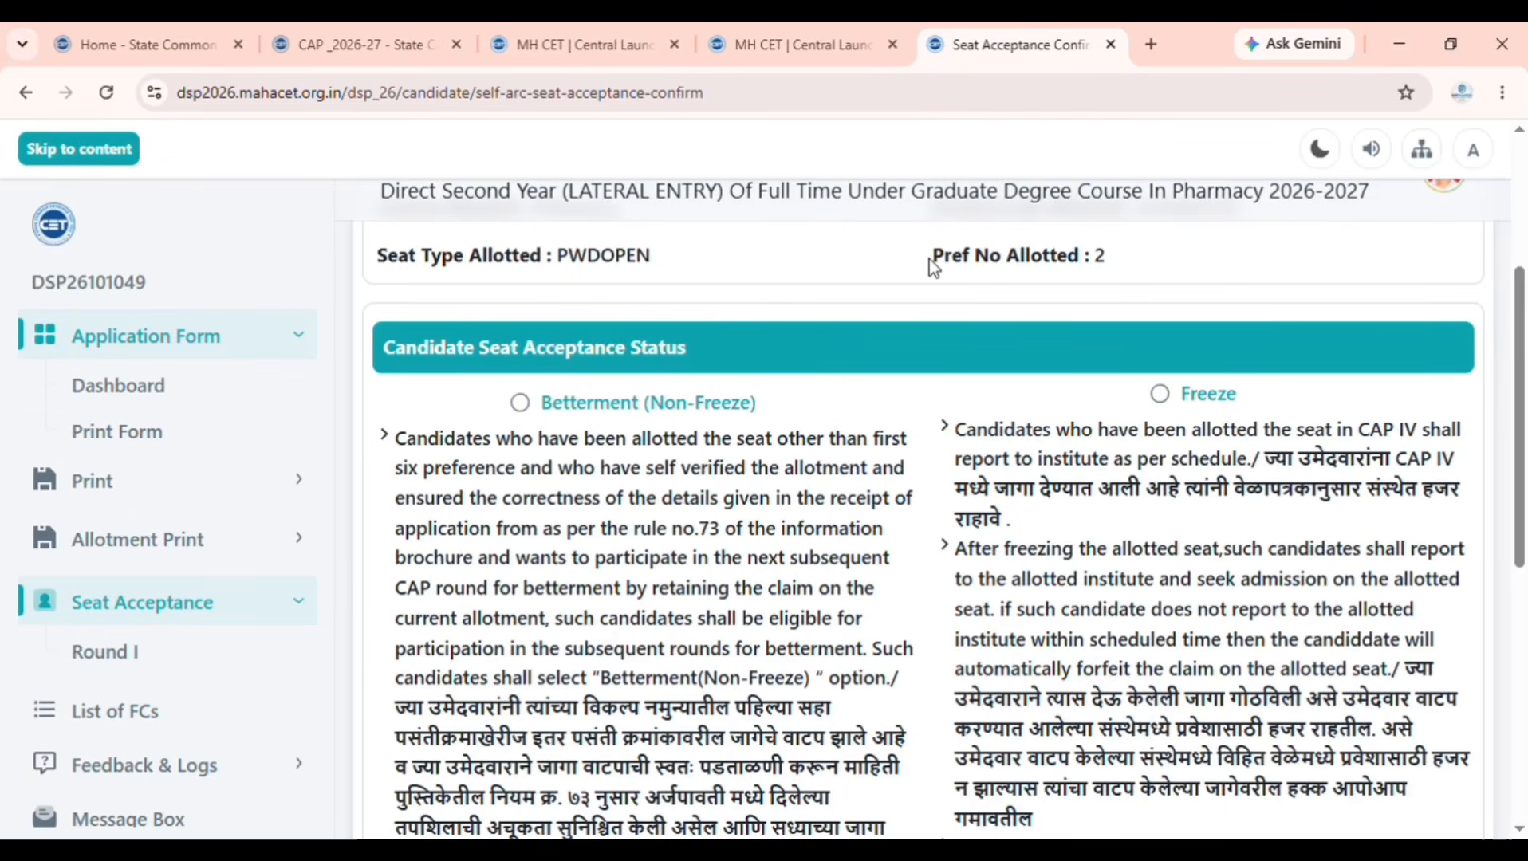
Step: For Pref No Allotted 2, settle on Betterment (Non-Freeze) rather than Freeze and request an OTP
left_click_drag(928, 258, 1112, 272)
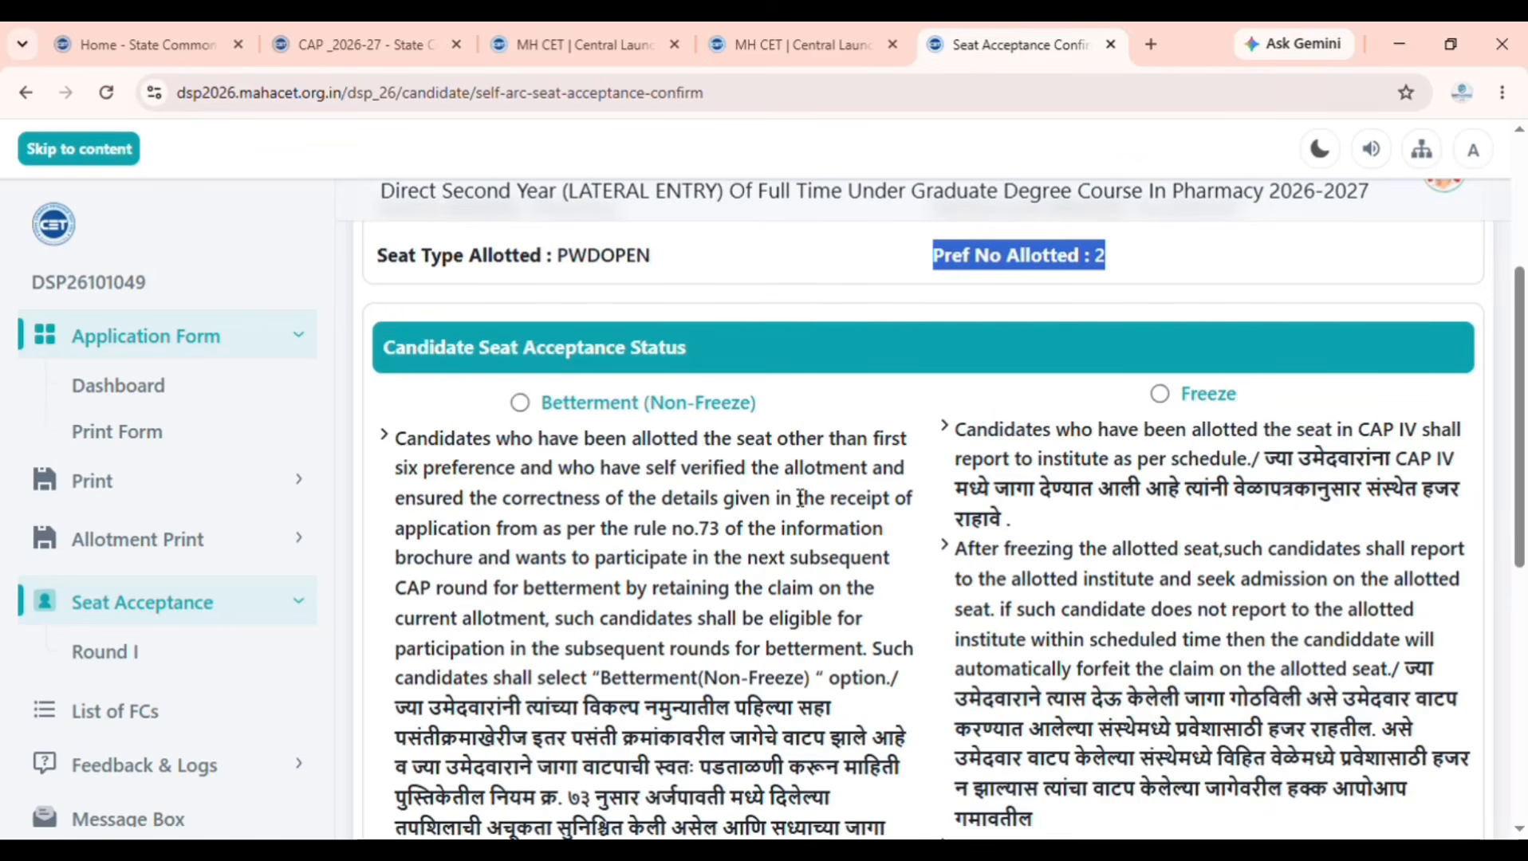
left_click(519, 404)
left_click(1160, 393)
left_click(520, 402)
scroll(681, 475, "down", 7)
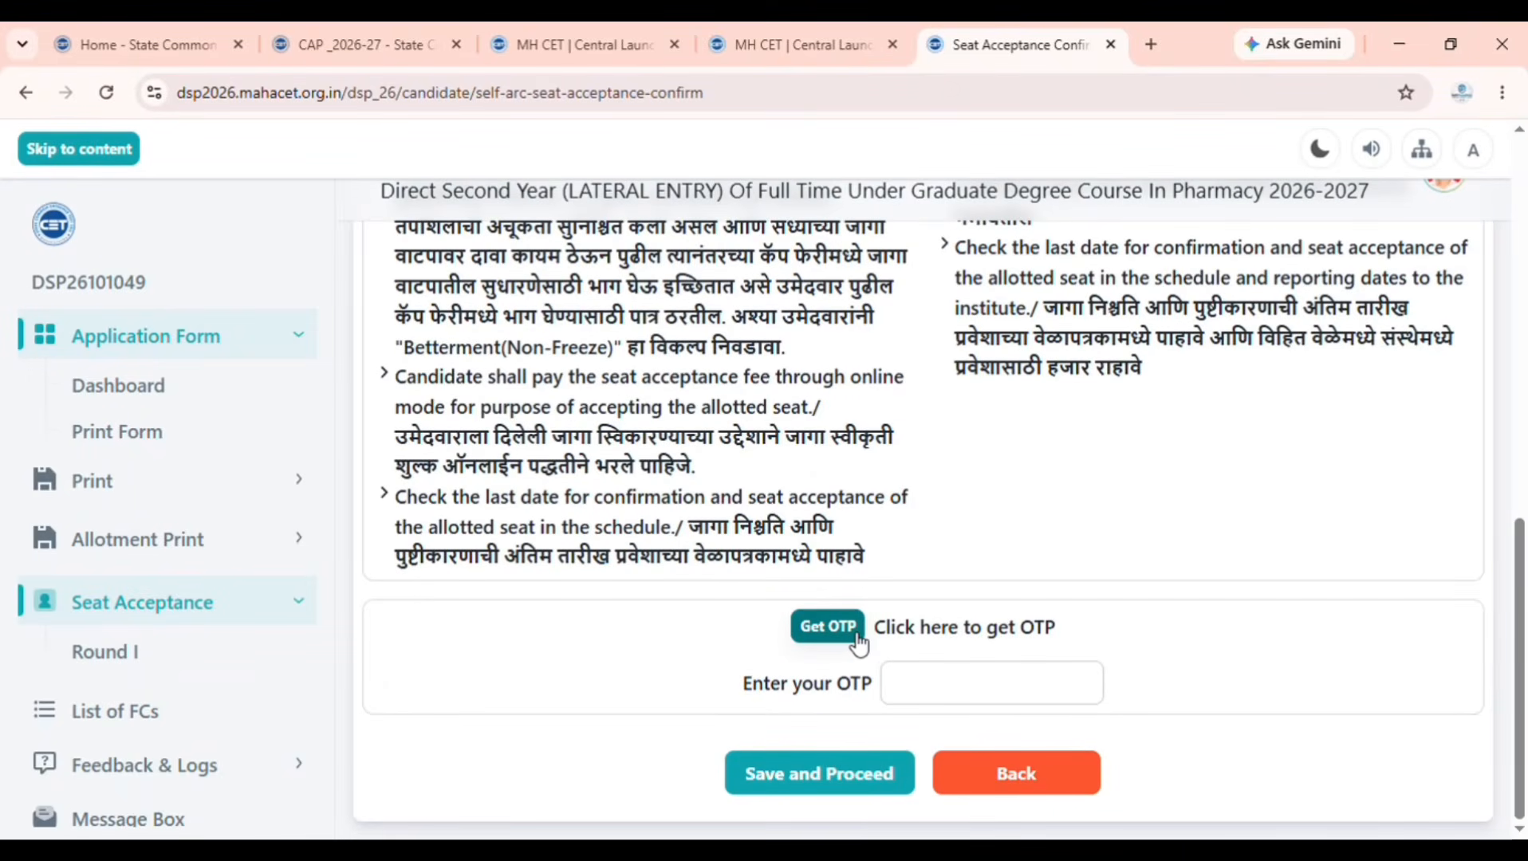
left_click(857, 640)
left_click(930, 700)
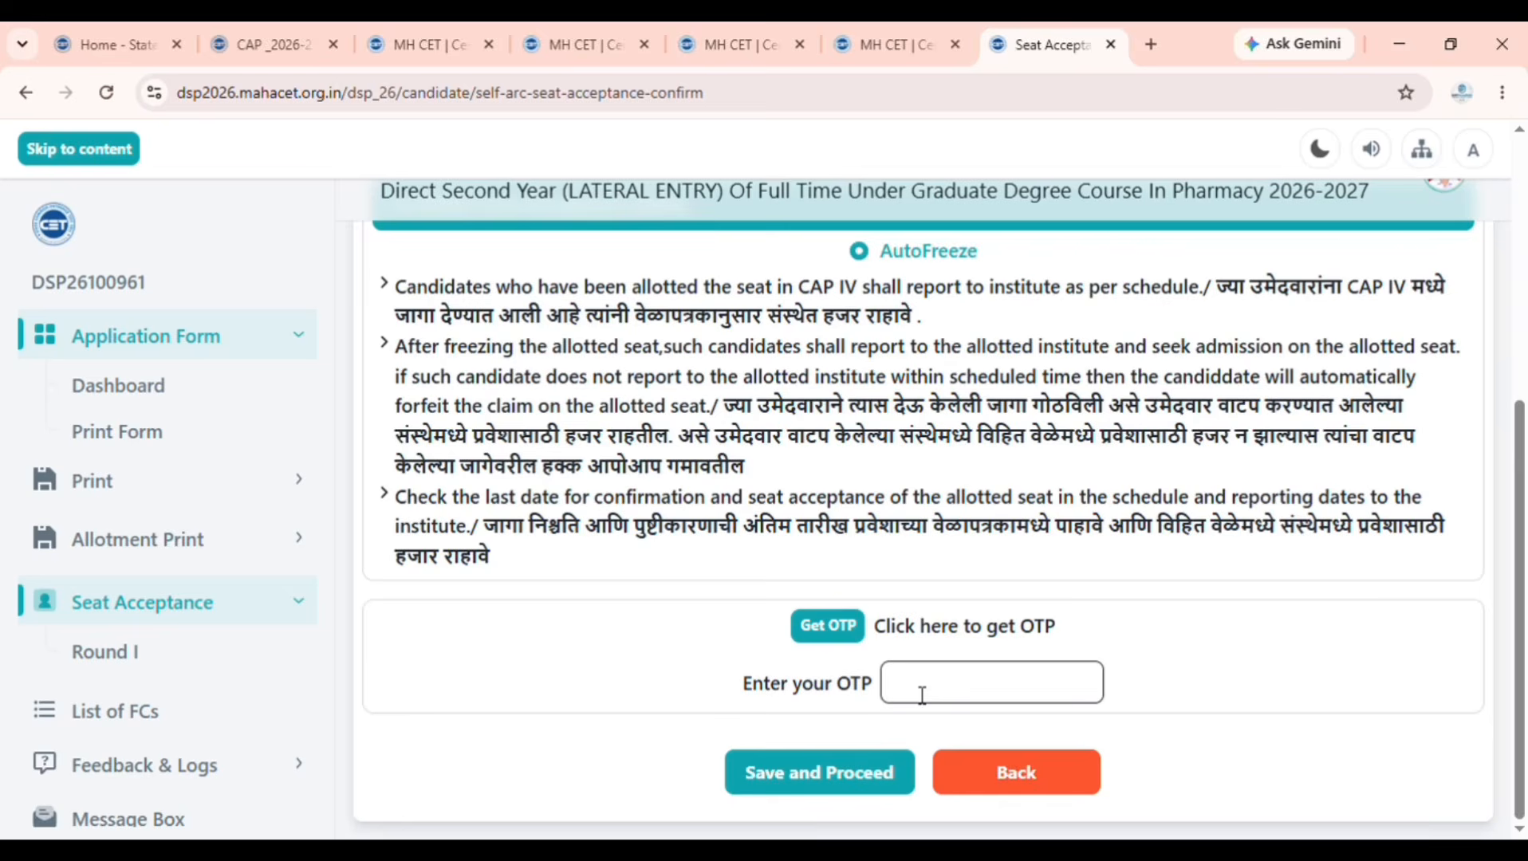
Step: Enter the OTP received by SMS and Save and Proceed to the ₹1000 Not Paid payment details
left_click(922, 695)
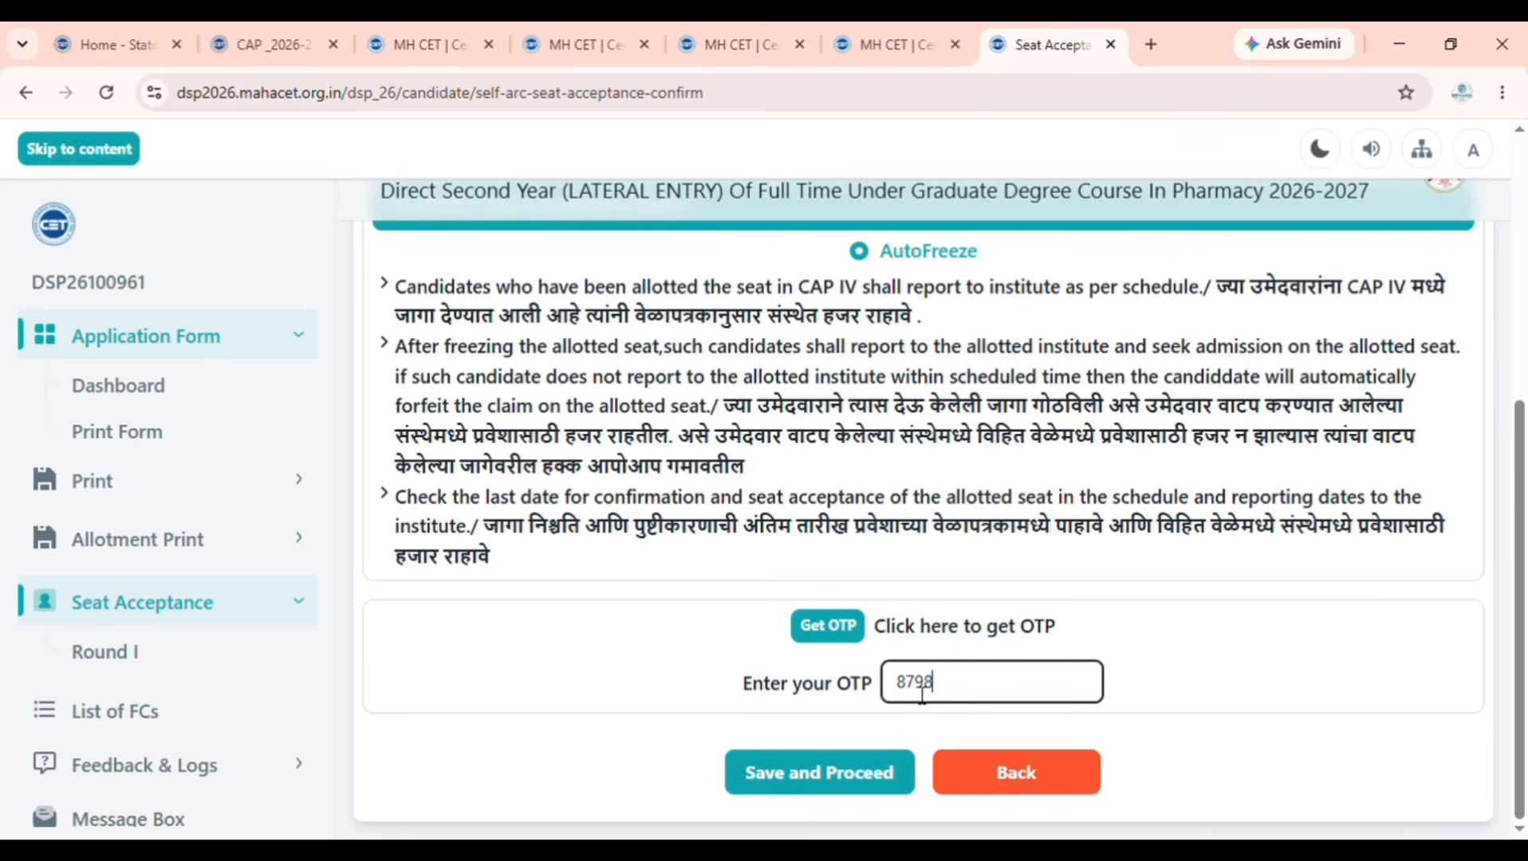
left_click(860, 770)
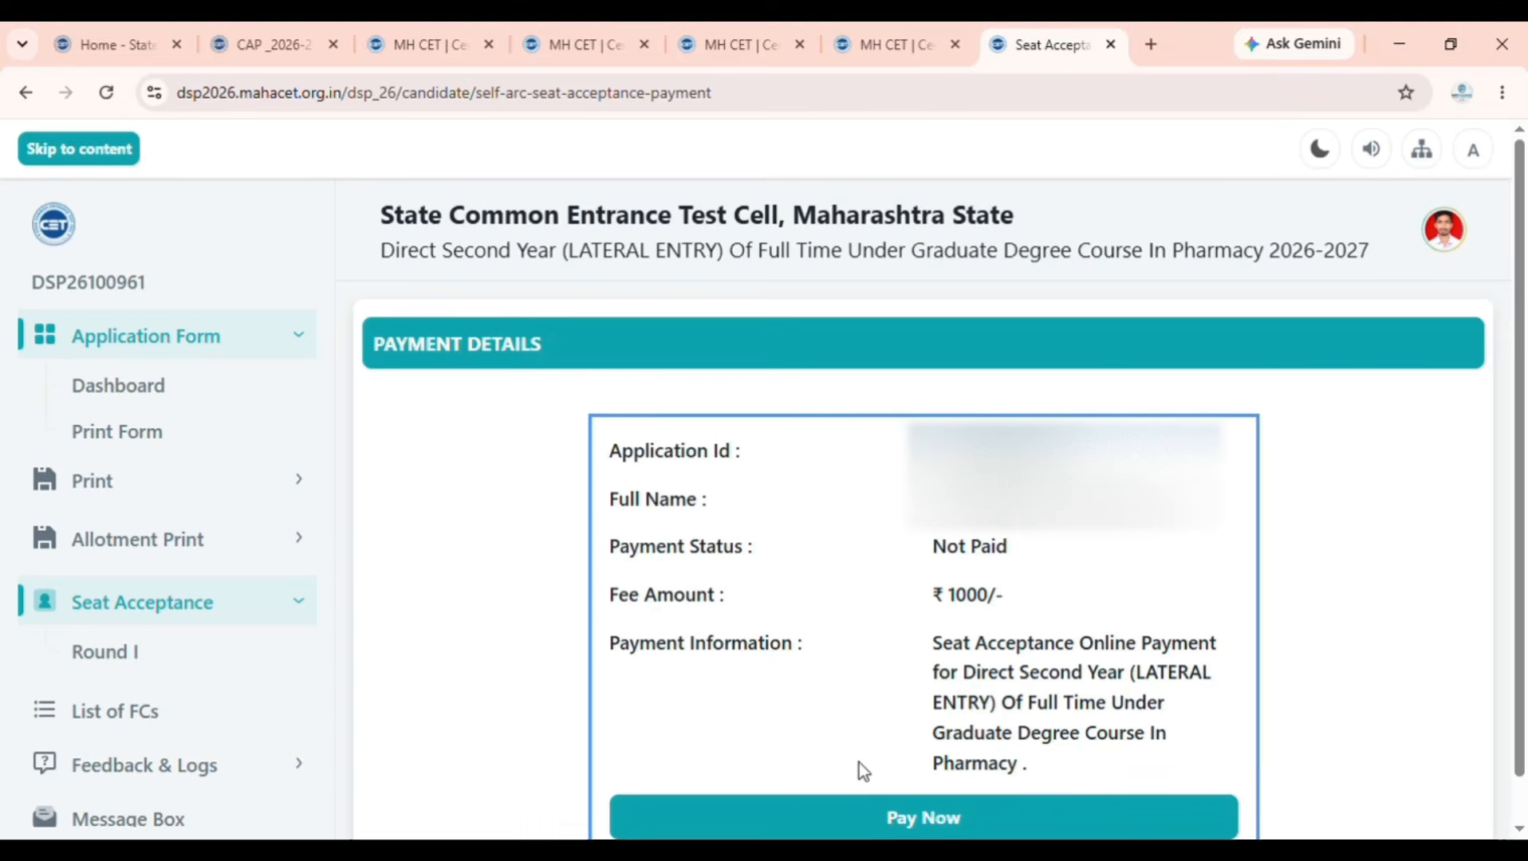
Step: Start the ₹1,000 seat acceptance fee payment with Pay Now to bring up Razorpay options
scroll(858, 763, "down", 1)
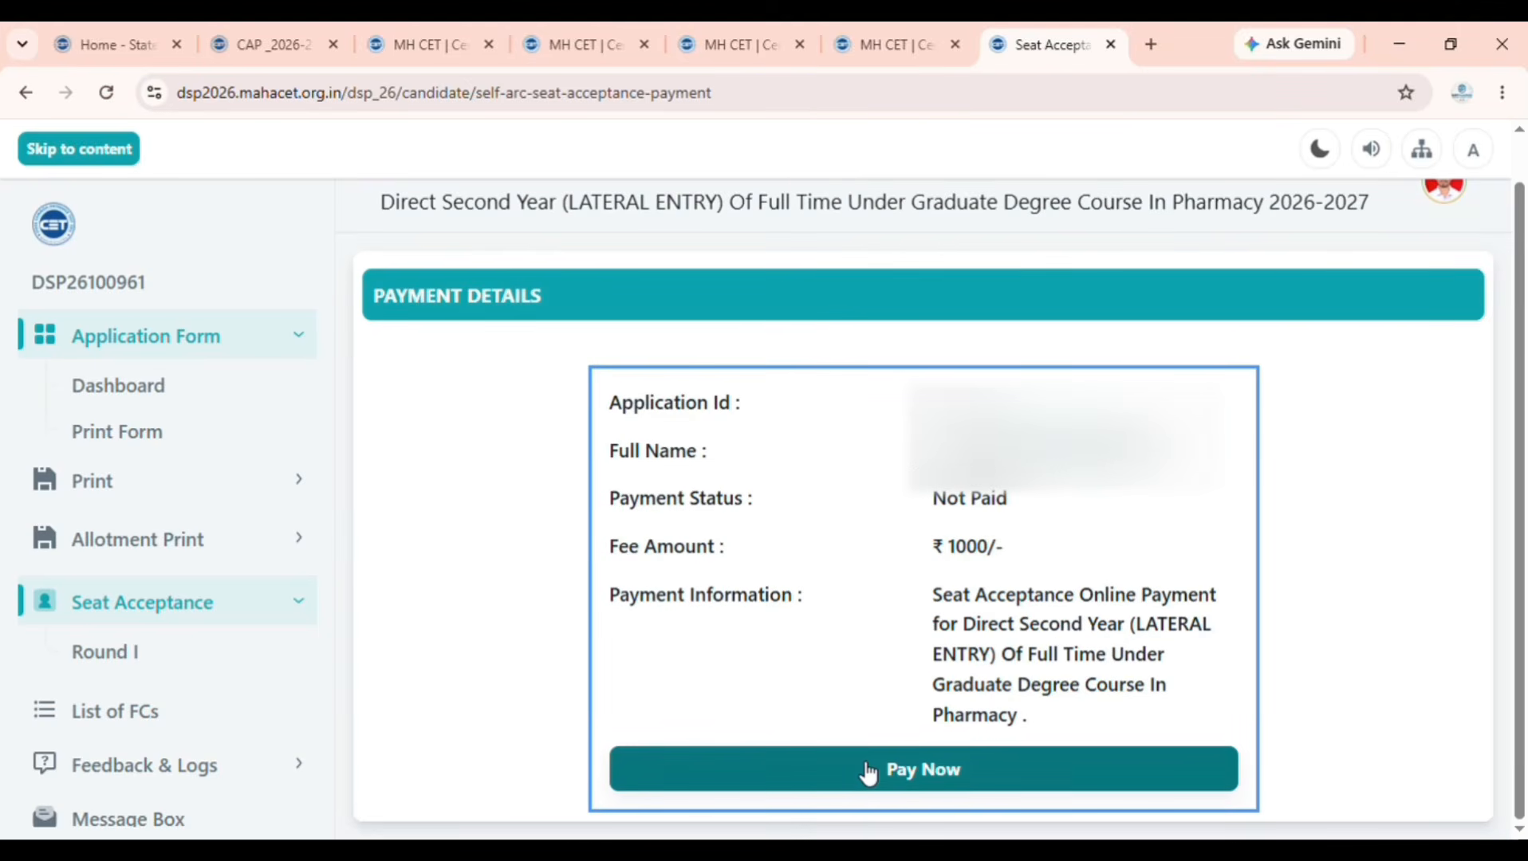
left_click(868, 771)
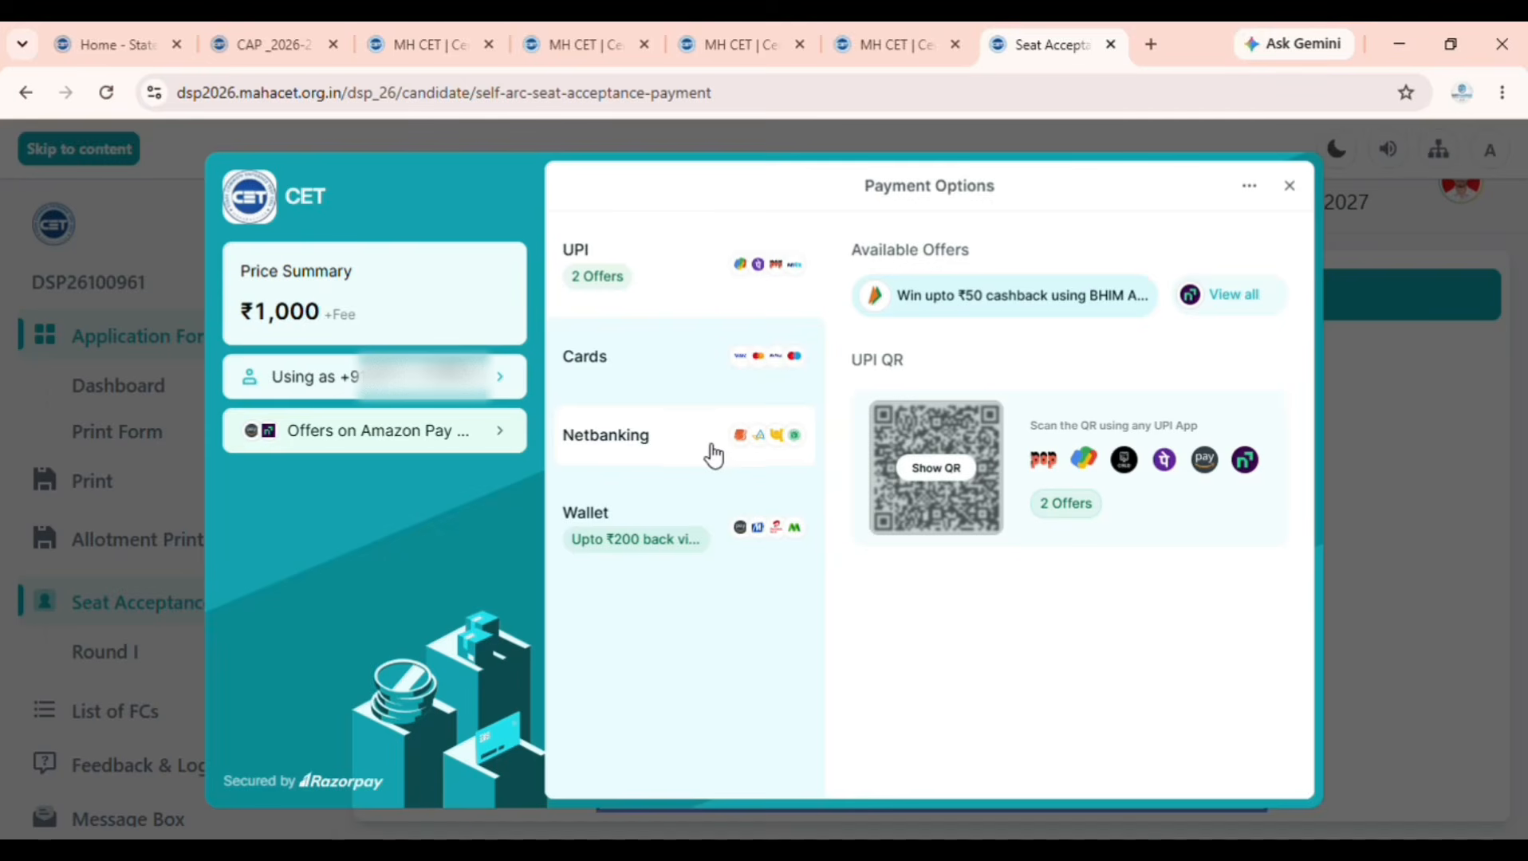
Step: Pay the ₹1,001.18 total by UPI QR code, accepting the fee breakup
left_click(930, 469)
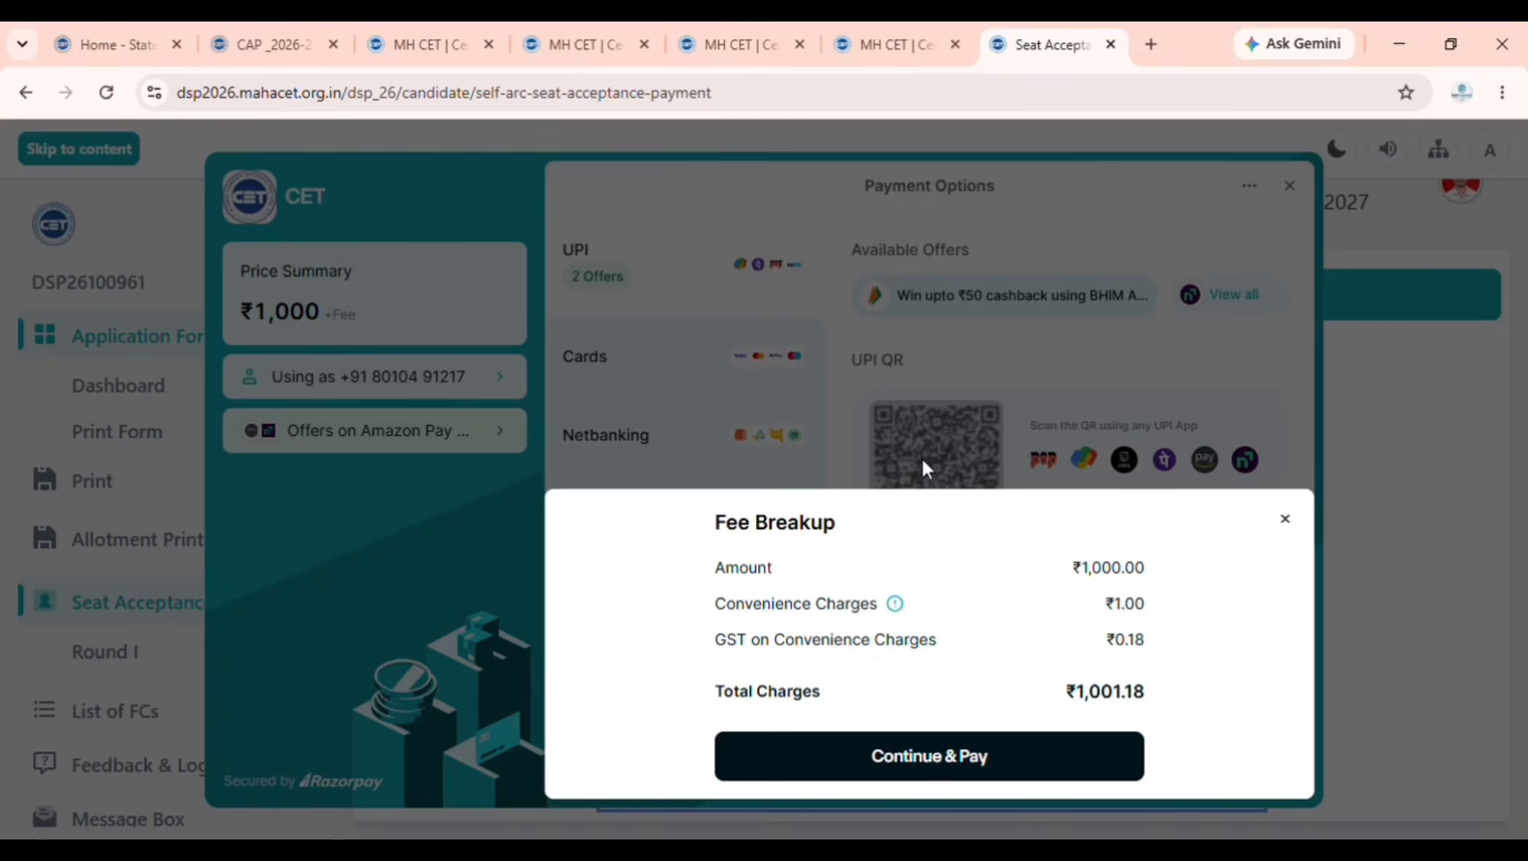
left_click(930, 759)
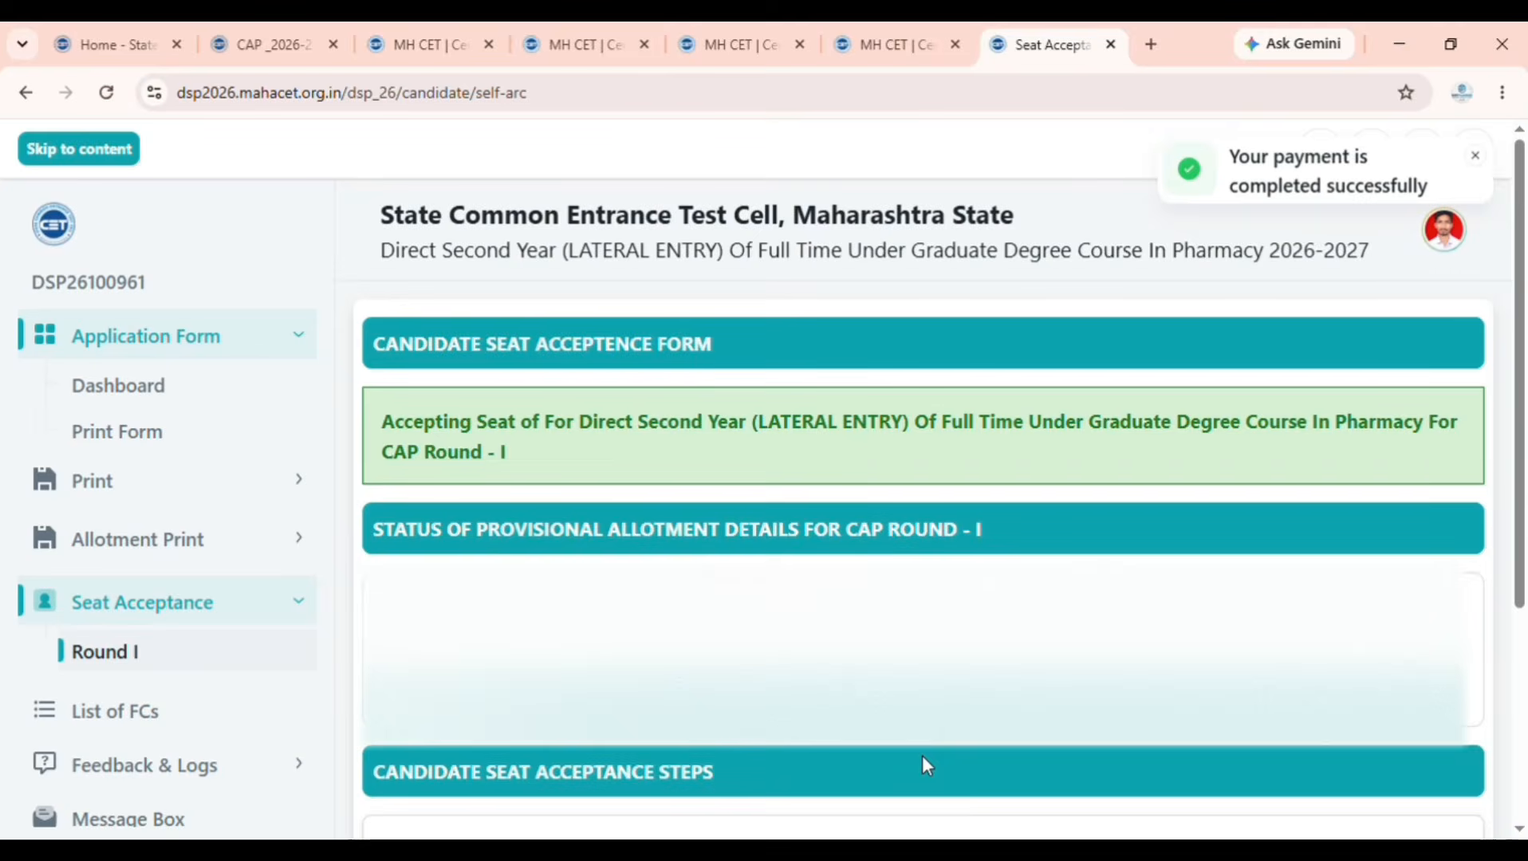
Step: Open the Step 4 seat acceptance print and view the Successfull status with 1000 /- paid
scroll(922, 756, "down", 1)
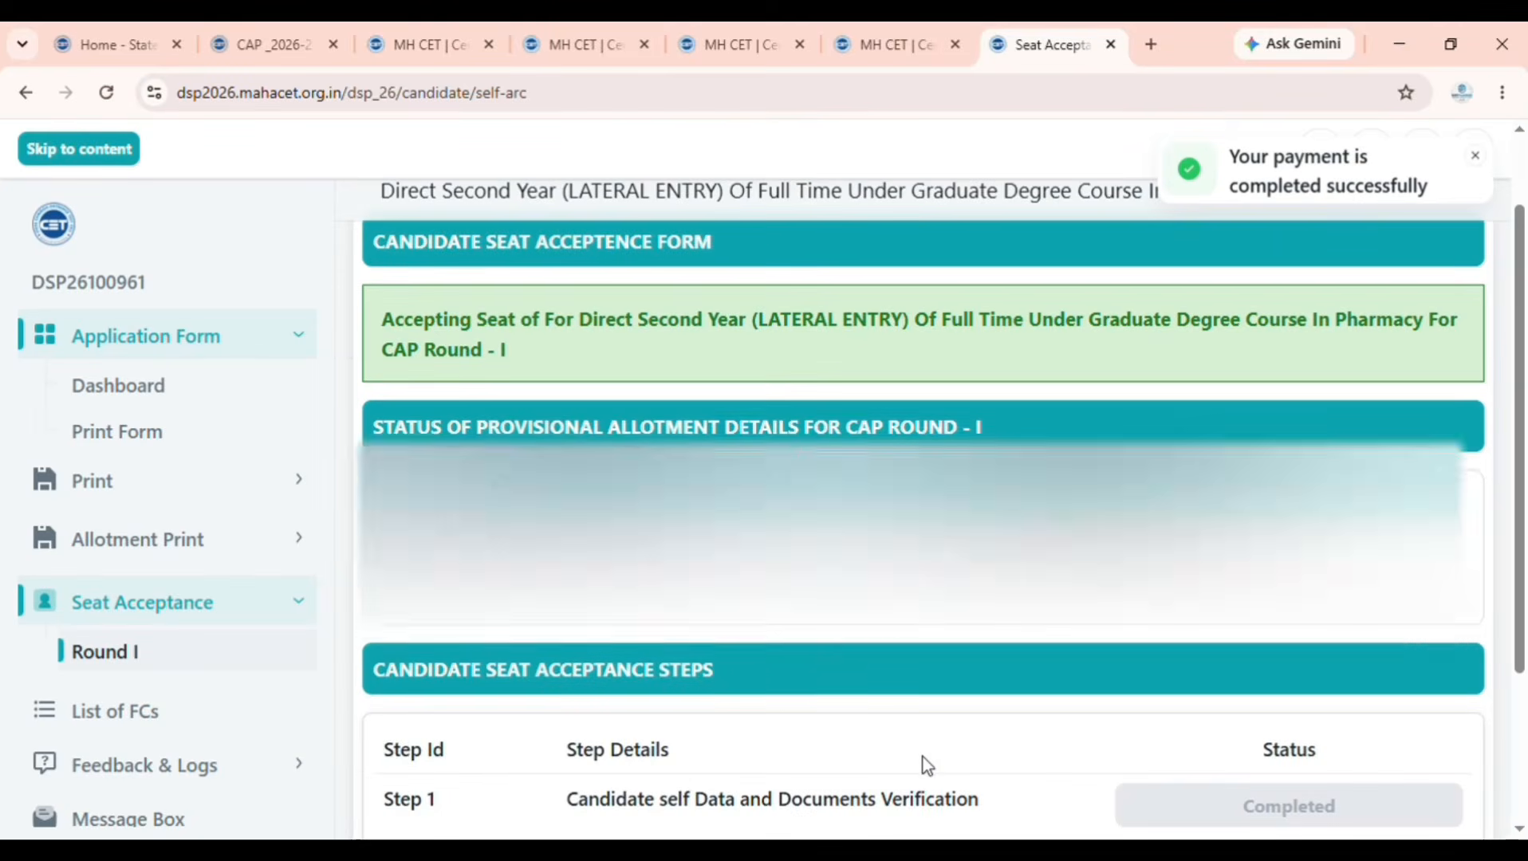
scroll(923, 757, "down", 3)
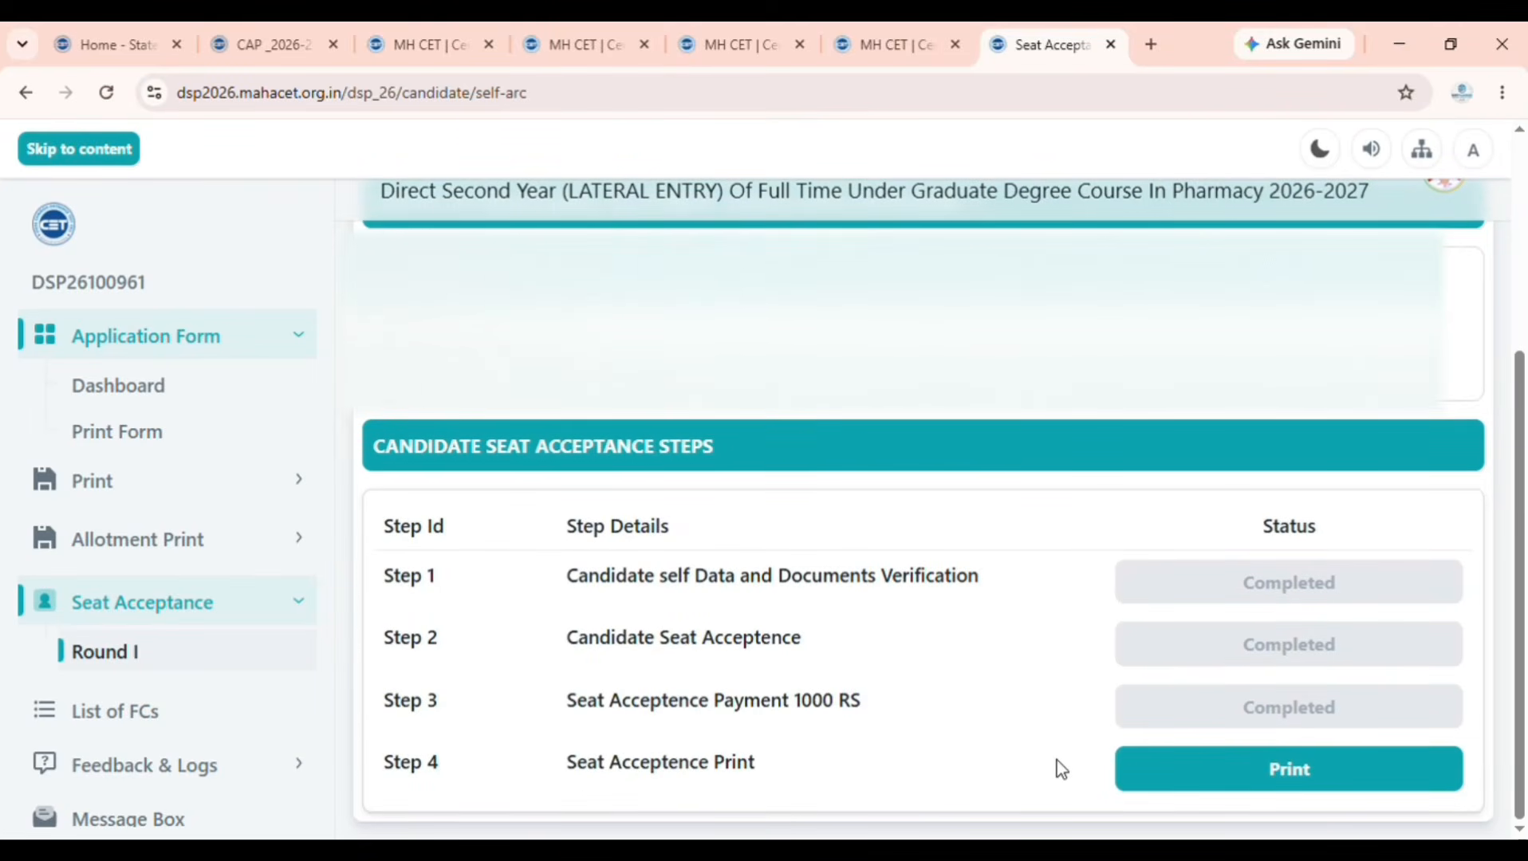
left_click(1181, 775)
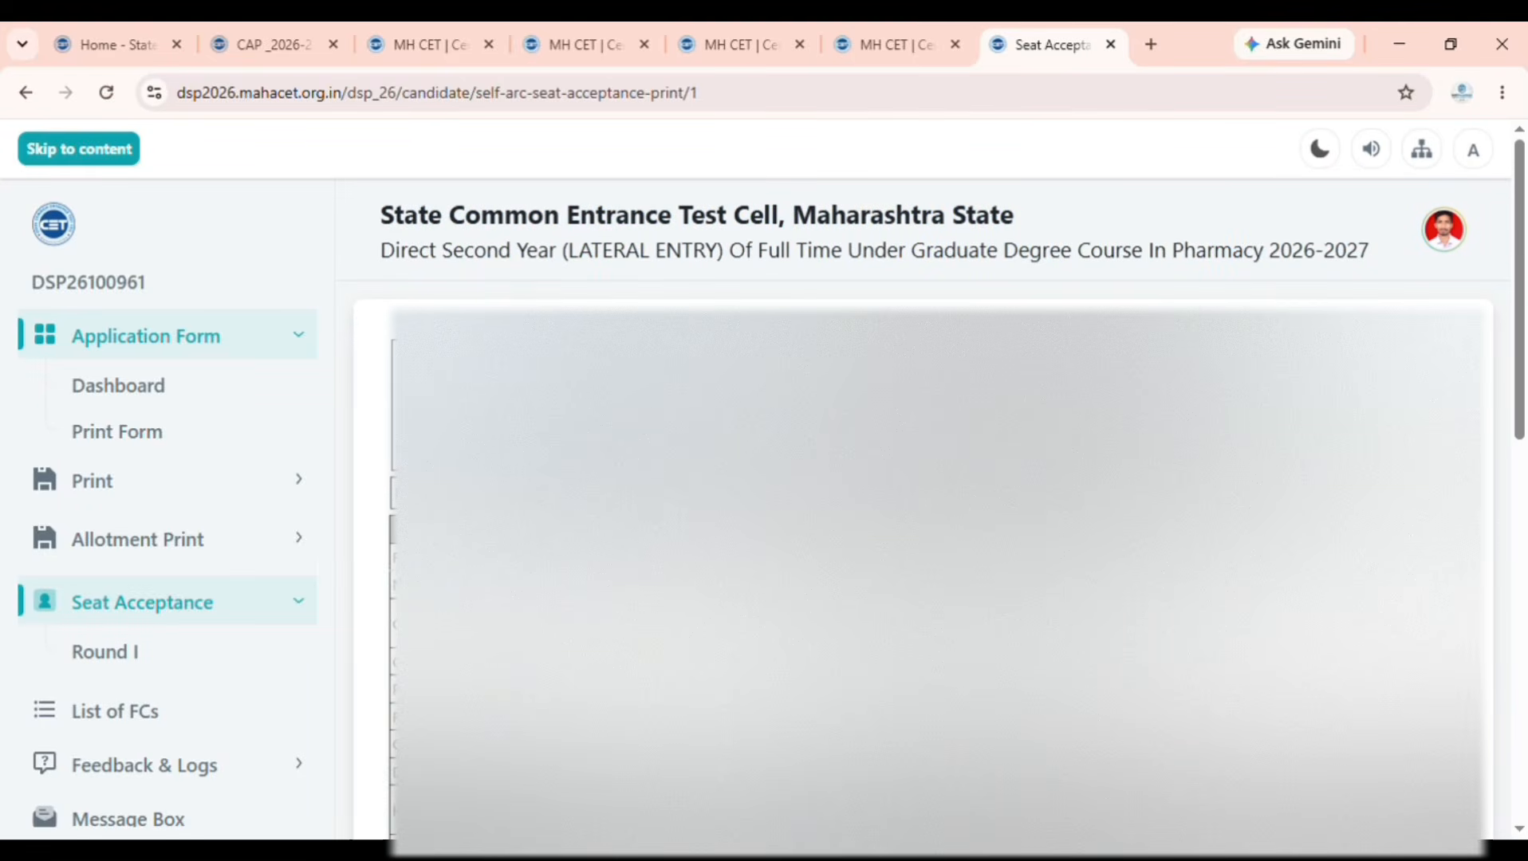
scroll(979, 687, "down", 10)
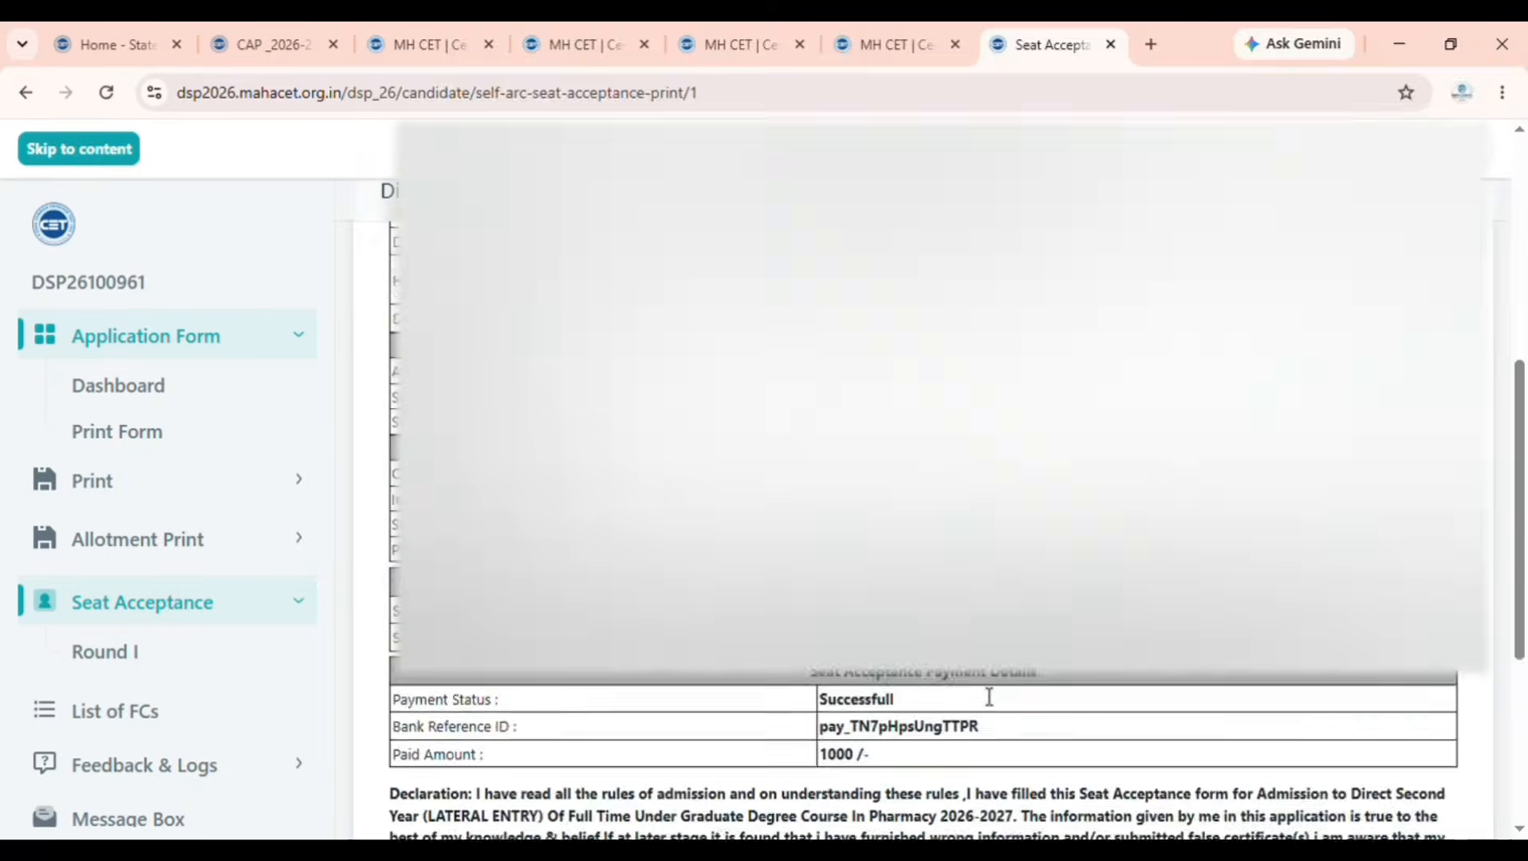